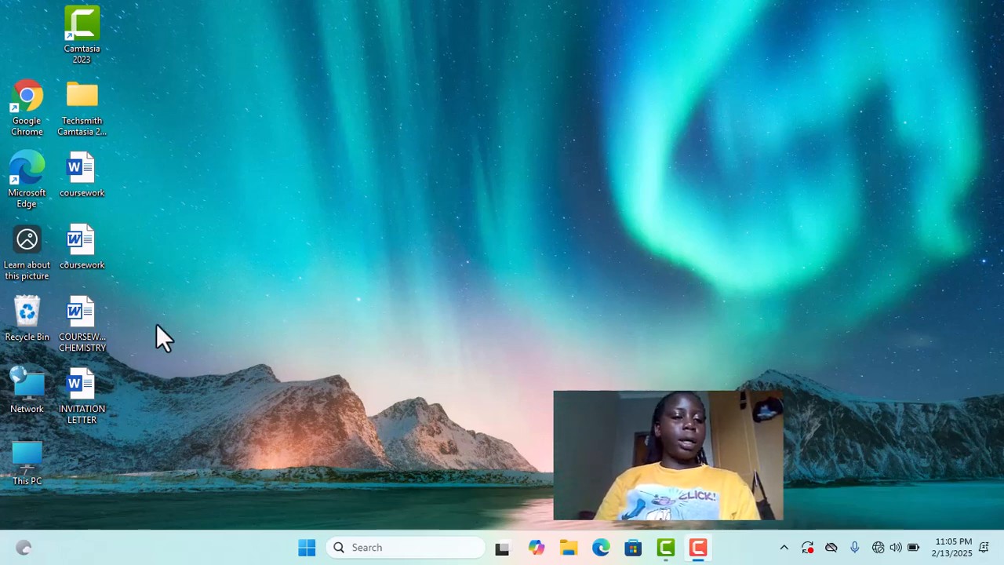
Step: Open the INVITATION LETTER document from the desktop without running its SQL command, and place the cursor after "reception."
double_click(82, 386)
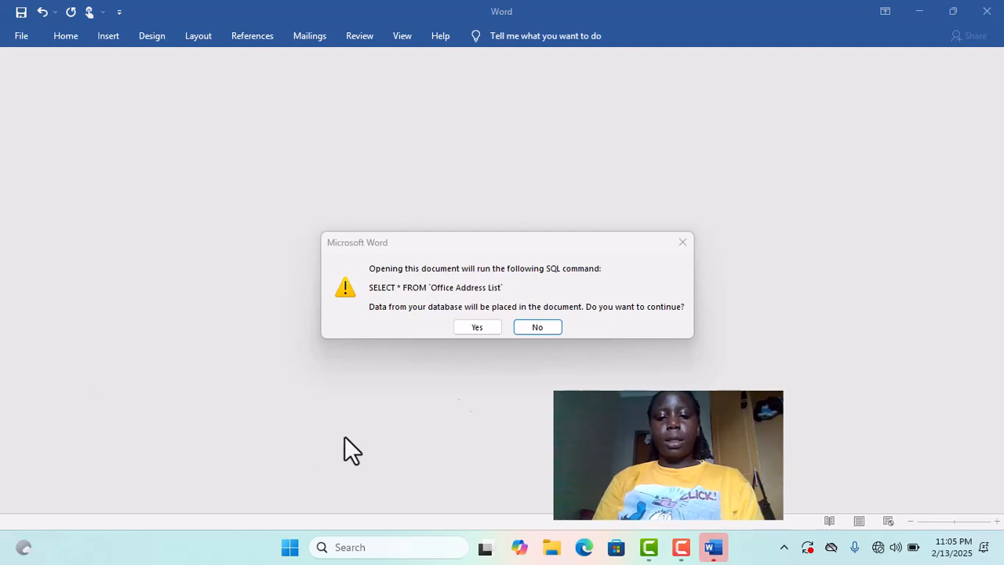
left_click(543, 325)
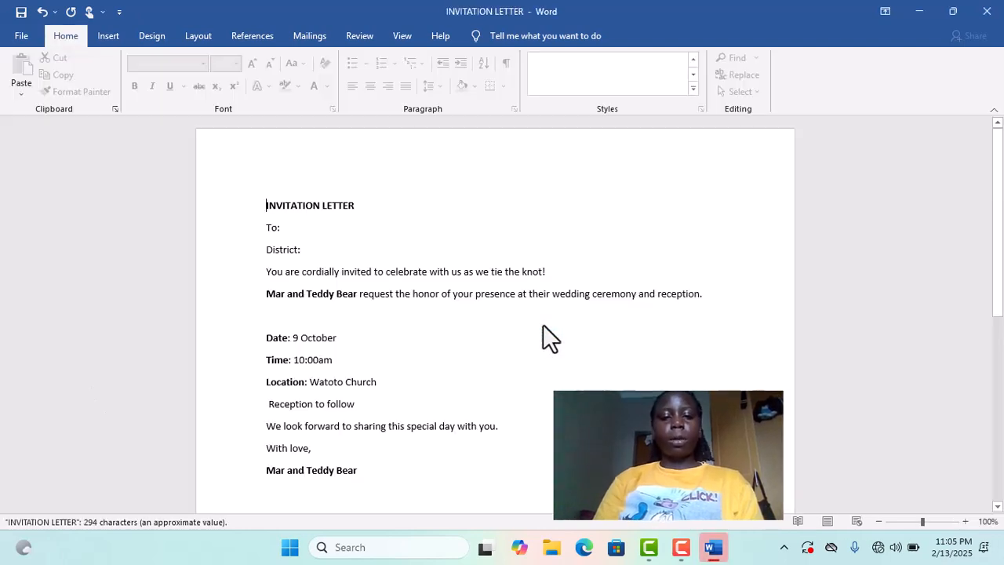
left_click(378, 212)
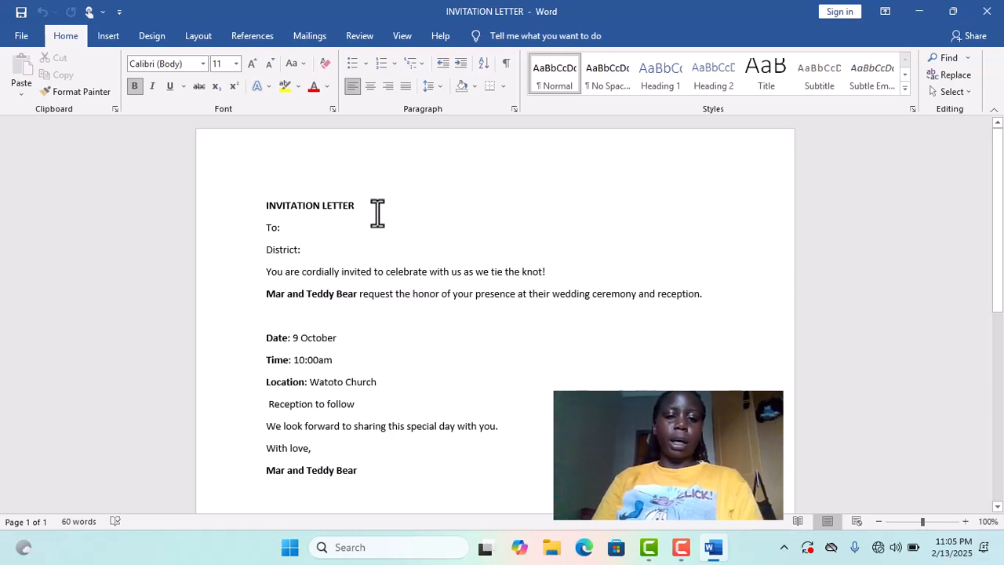
left_click(724, 306)
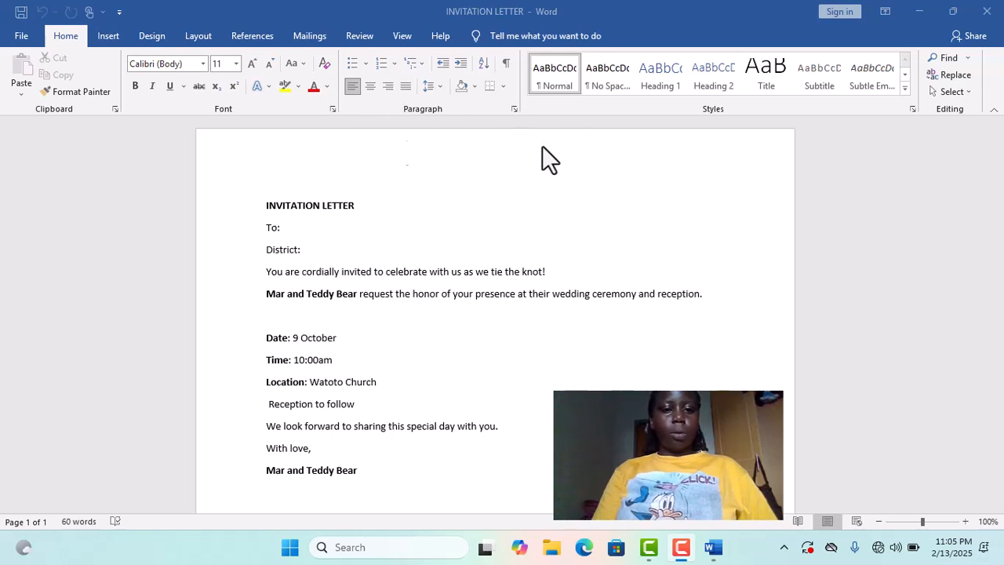
left_click(707, 292)
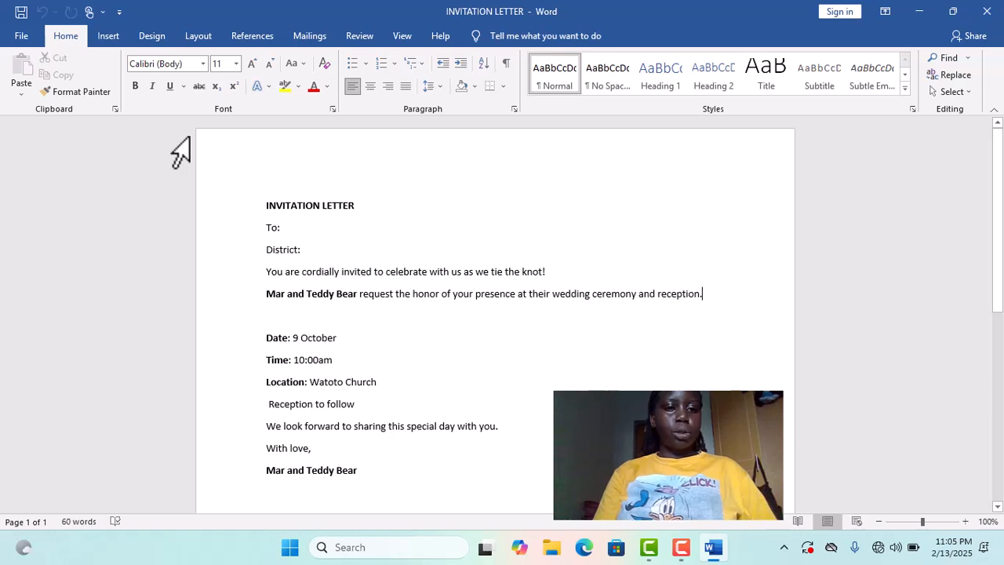
Step: Start the Step-by-Step Mail Merge Wizard for the invitation letter
left_click(320, 32)
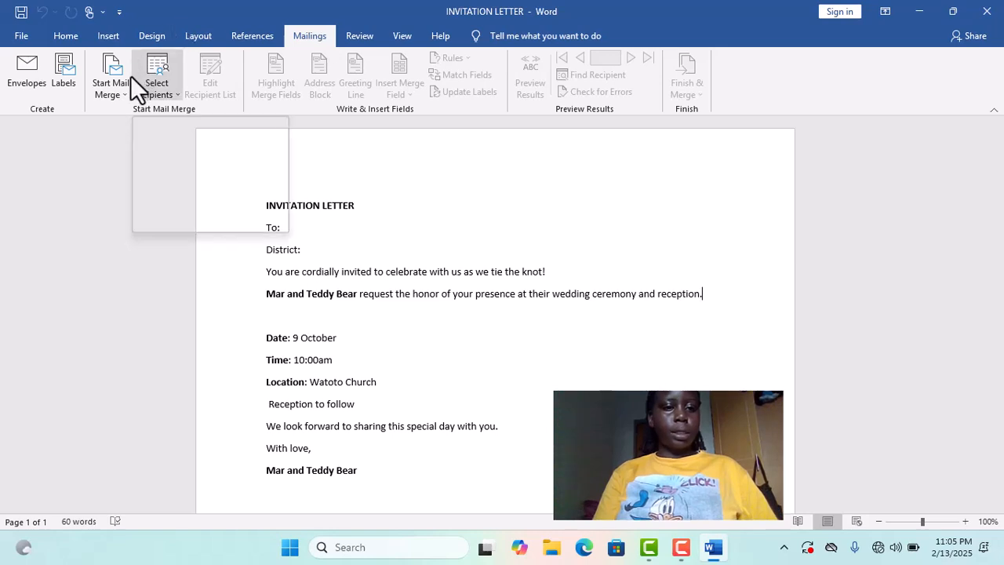
left_click(117, 92)
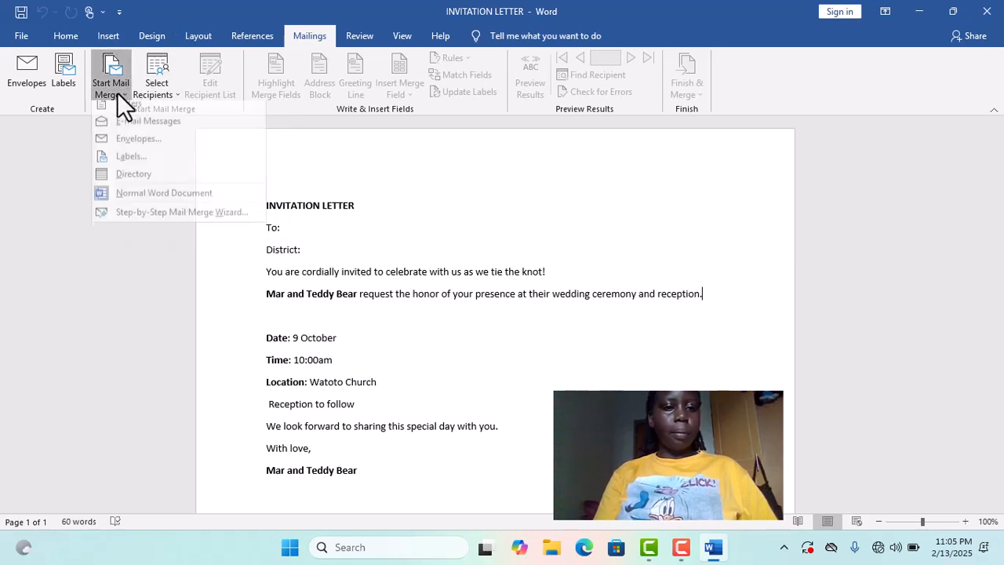
left_click(117, 92)
left_click(117, 92)
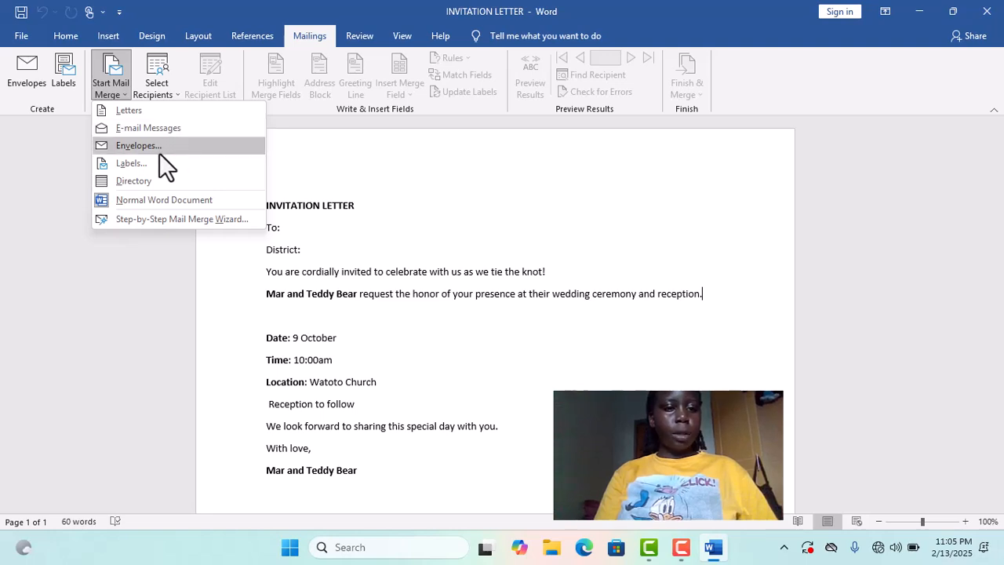
left_click(183, 217)
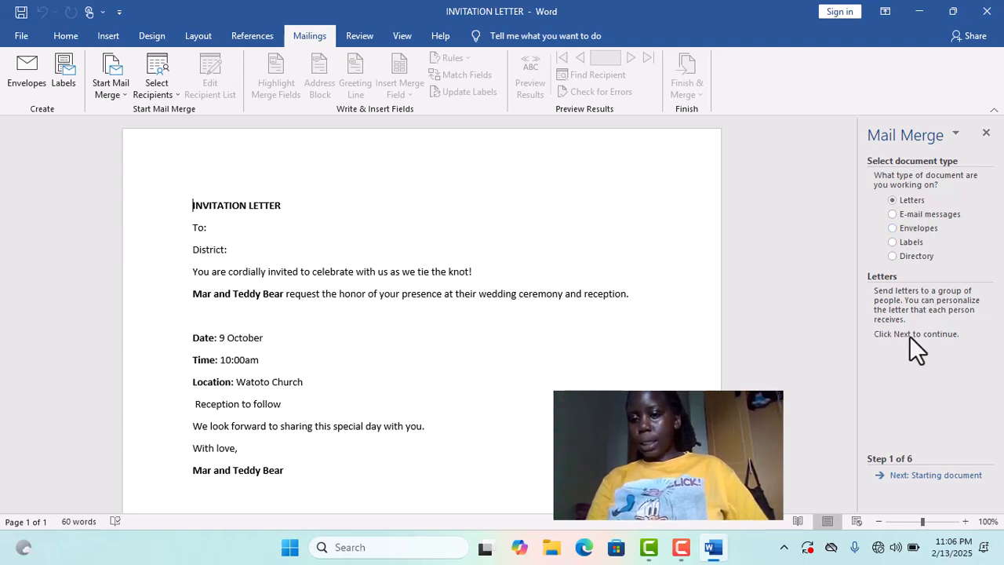
Step: Set up the merge as Letters using the current document, and start creating a newly typed recipient list
left_click(957, 476)
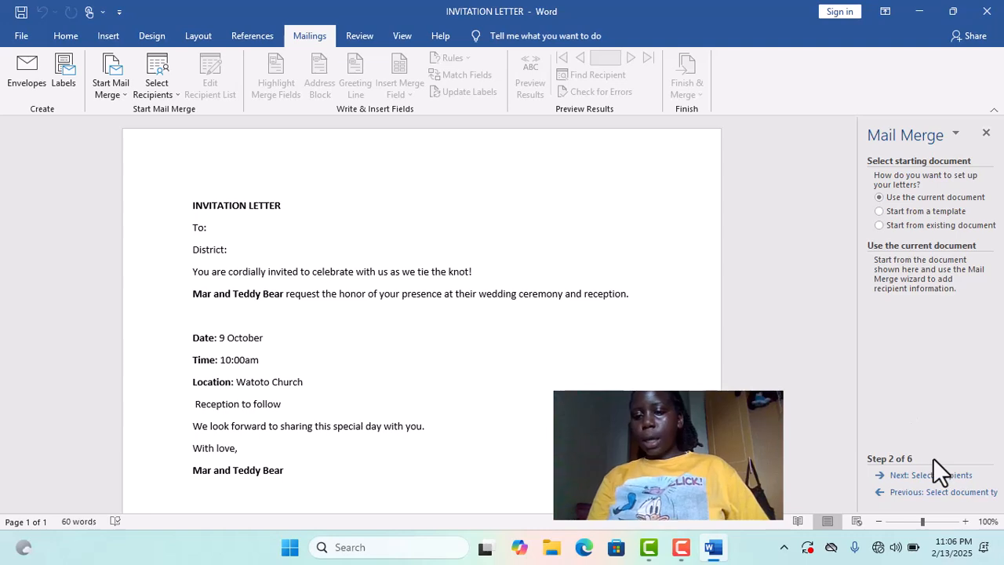
left_click(954, 479)
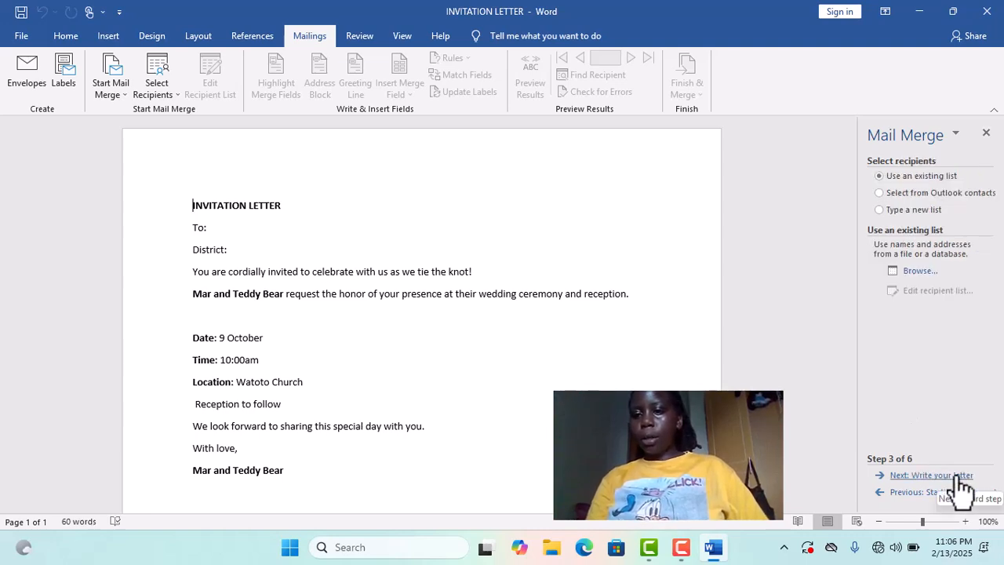
left_click(916, 213)
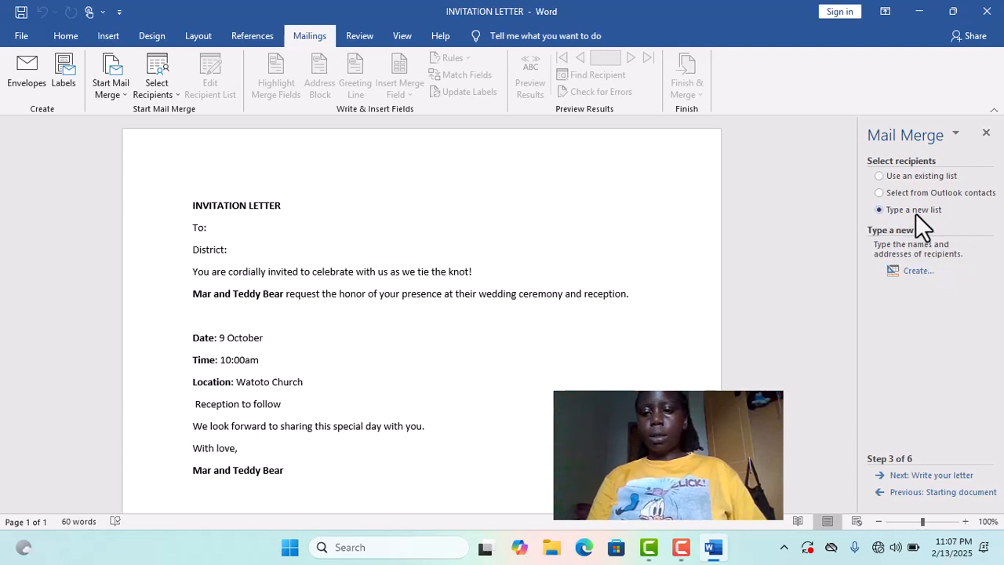
left_click(915, 275)
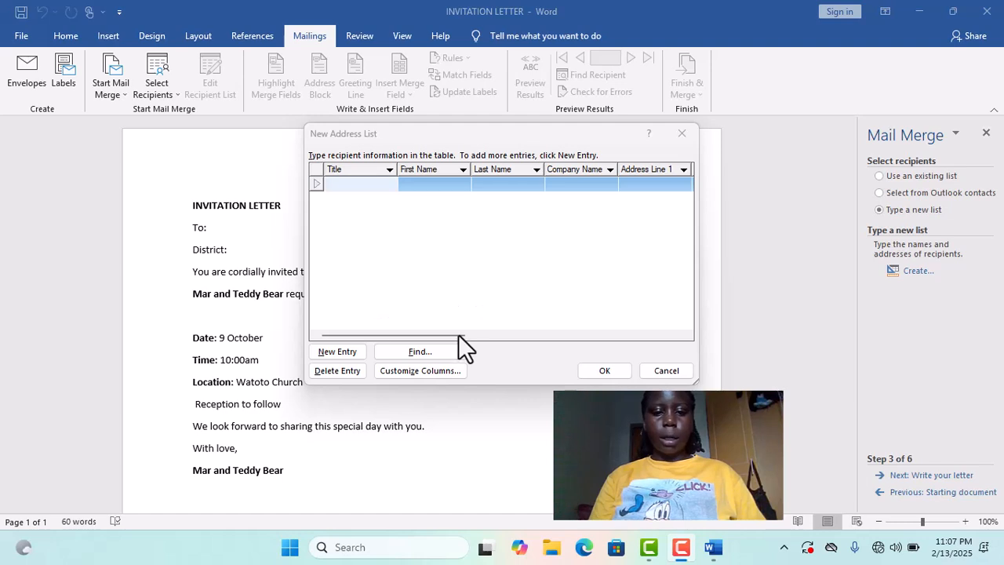
Step: Customize the new address list's columns by deleting the Title and Last Name fields
left_click(440, 371)
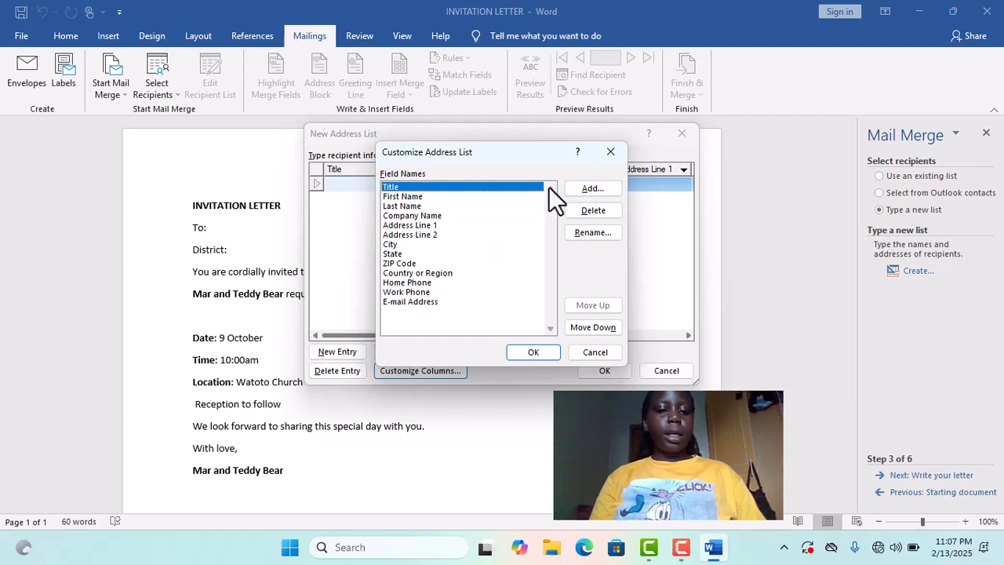
left_click(417, 236)
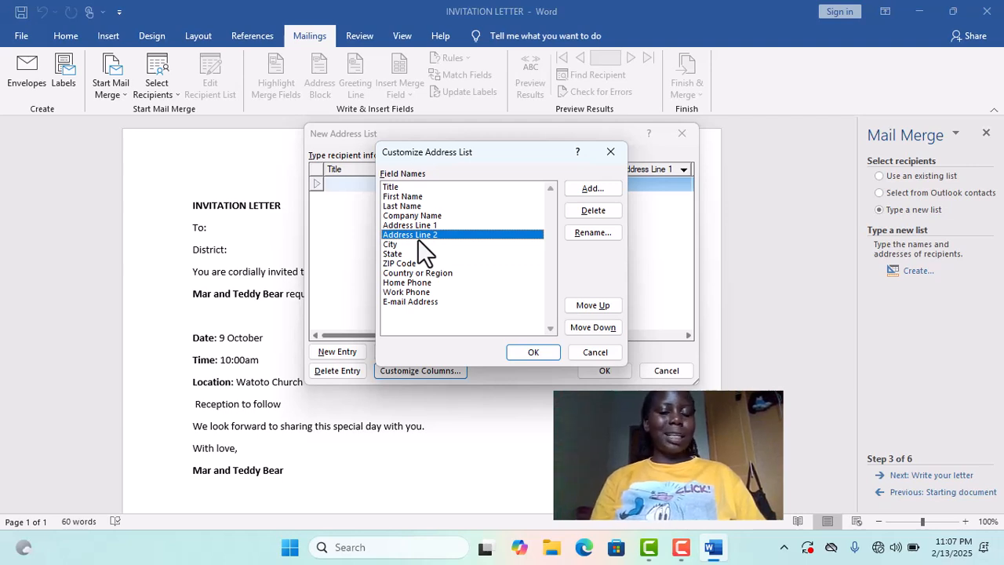
left_click(405, 188)
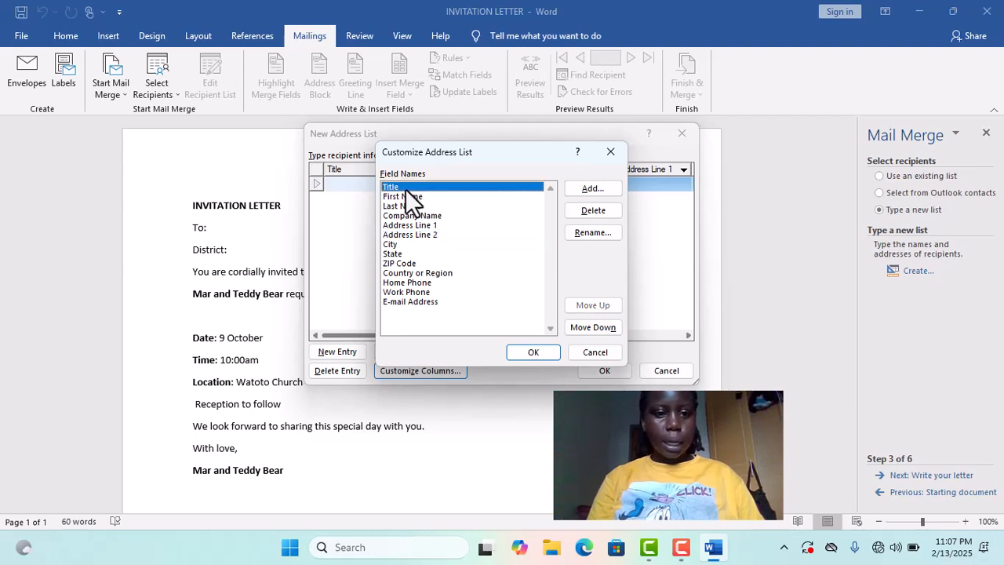
left_click(592, 211)
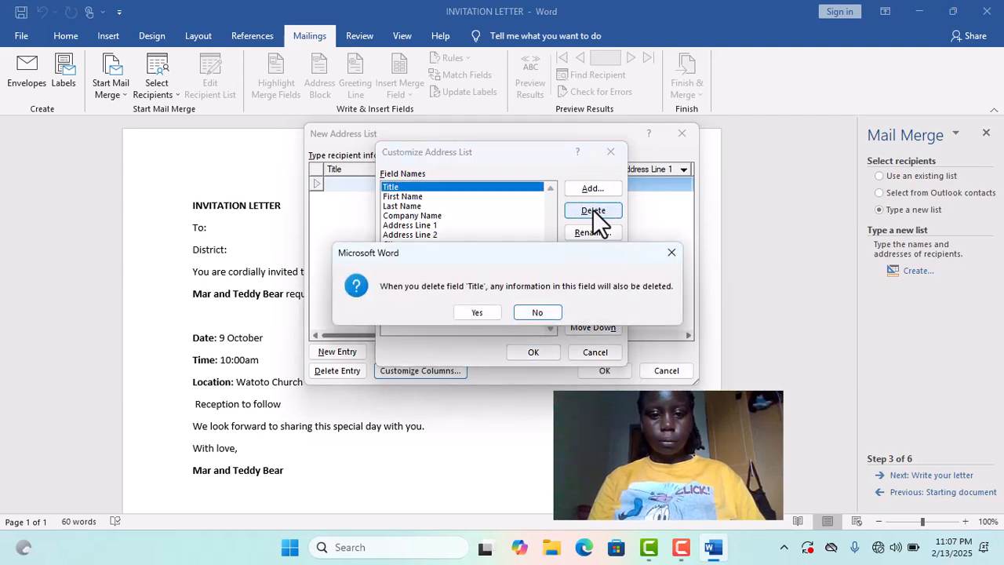
left_click(498, 315)
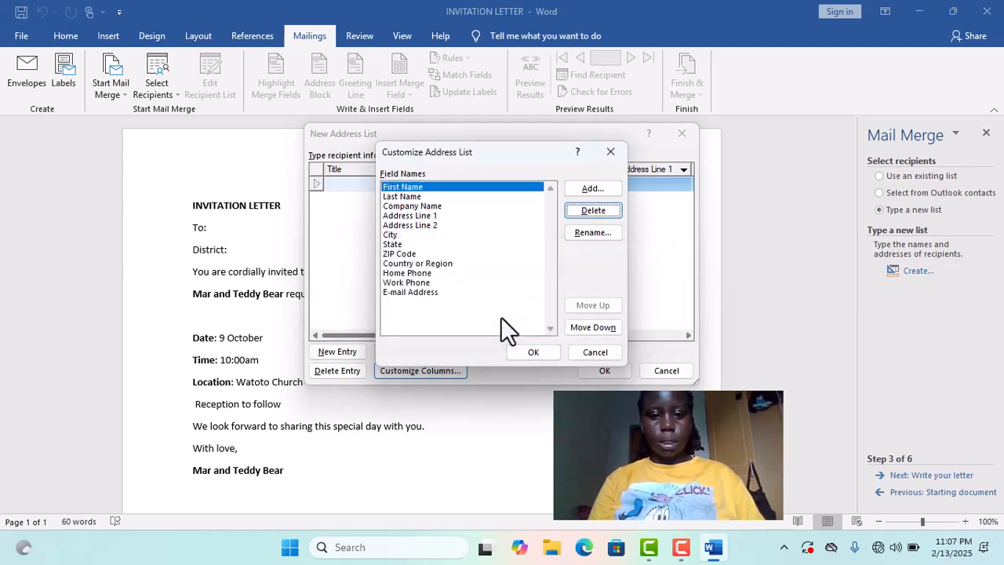
left_click(438, 200)
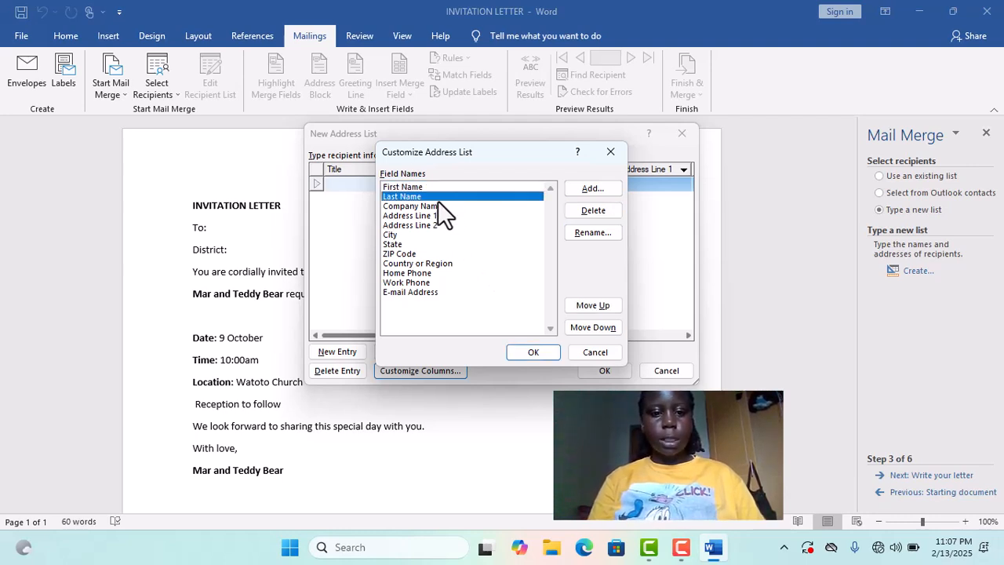
left_click(595, 214)
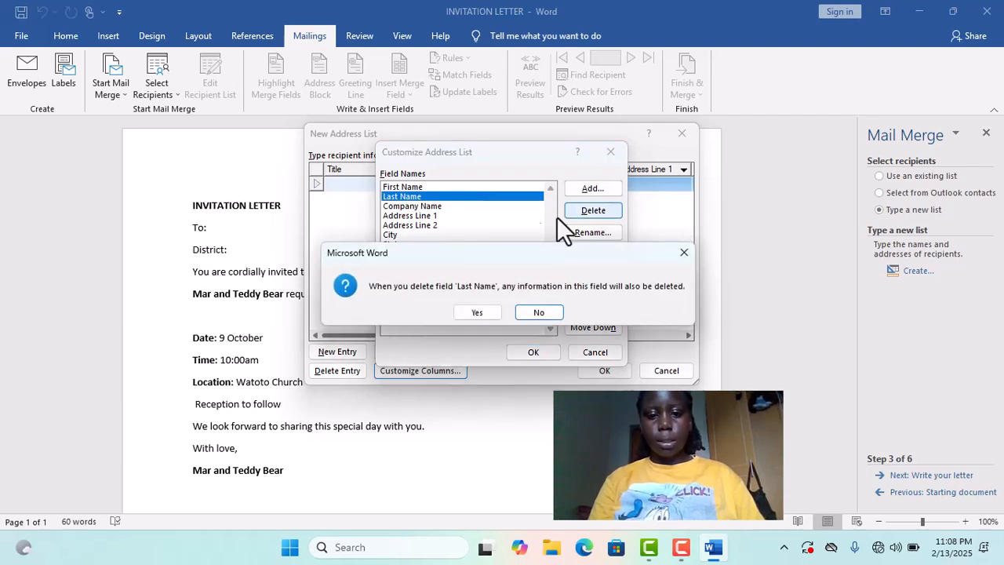
left_click(475, 315)
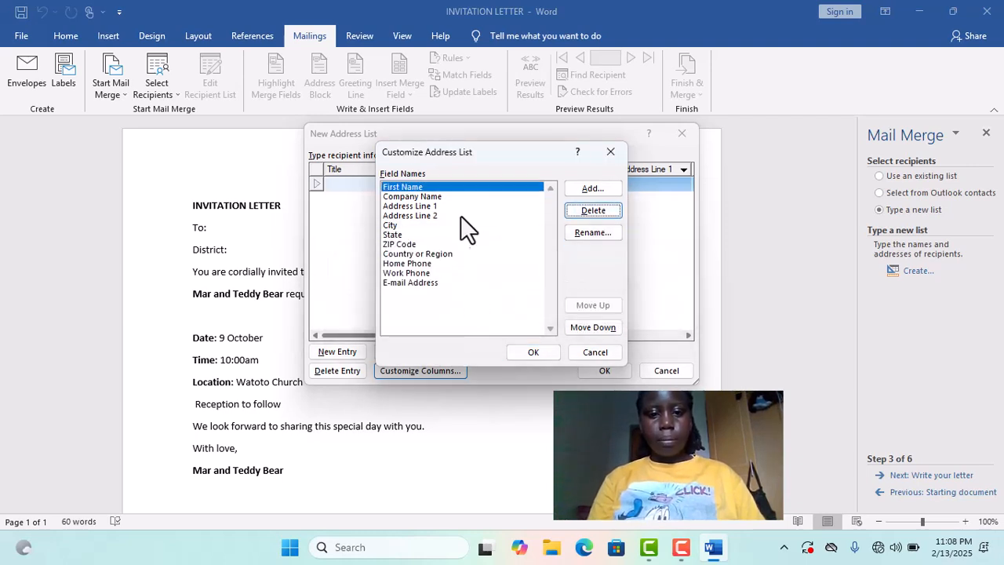
Step: Delete the Company Name, Address Line 1 and Address Line 2 fields from the address list
left_click(456, 196)
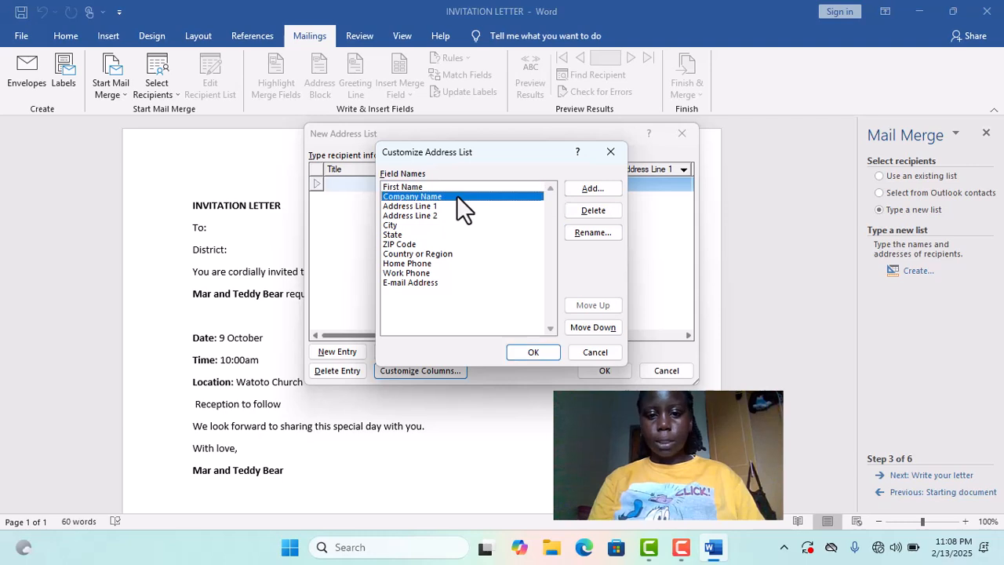
left_click(600, 211)
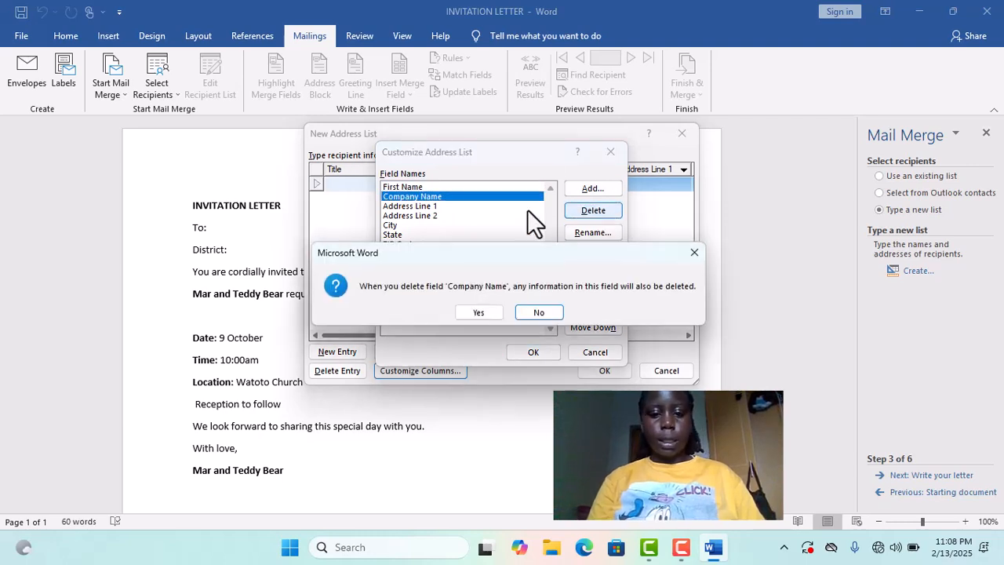
left_click(479, 313)
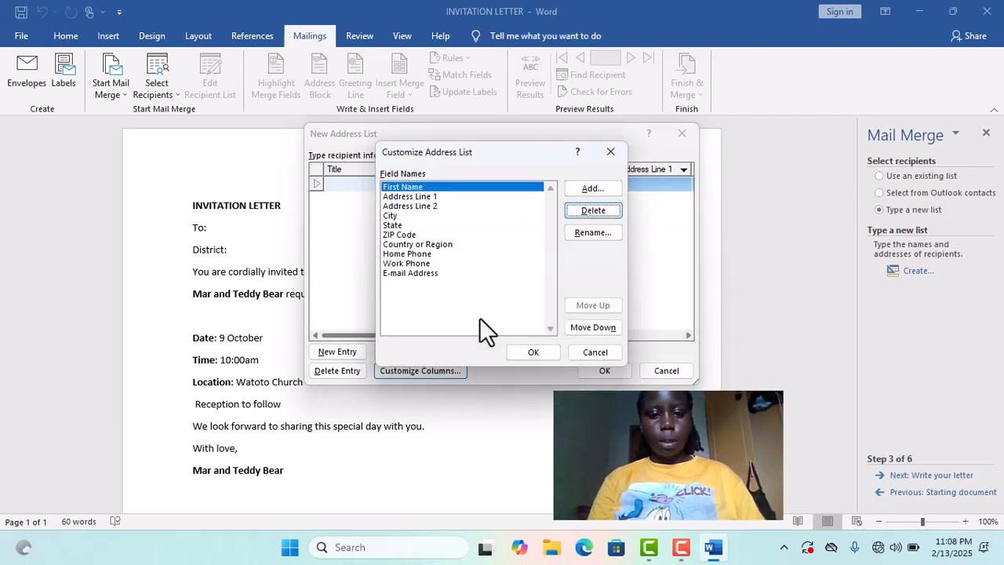
left_click(452, 197)
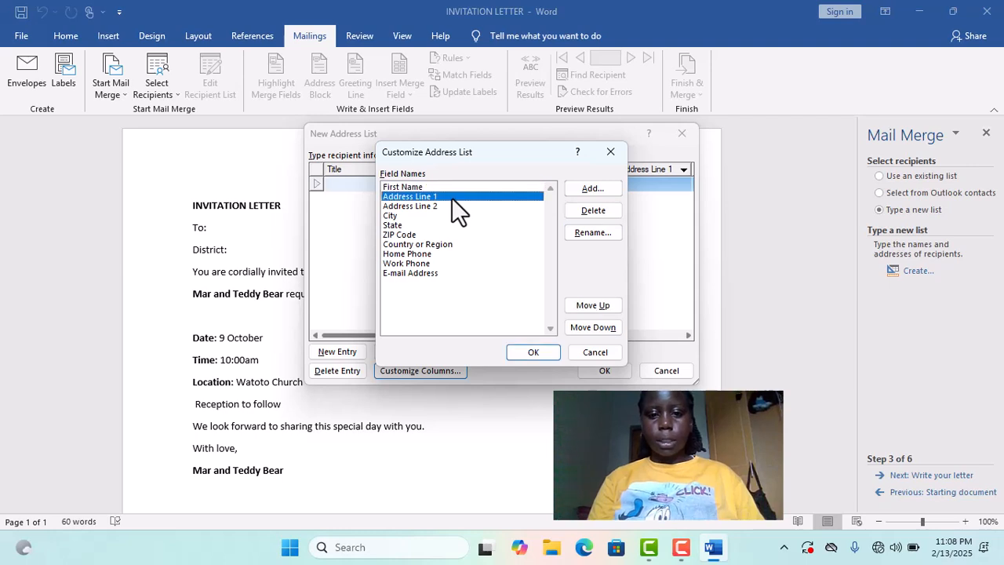
left_click(585, 212)
left_click(480, 314)
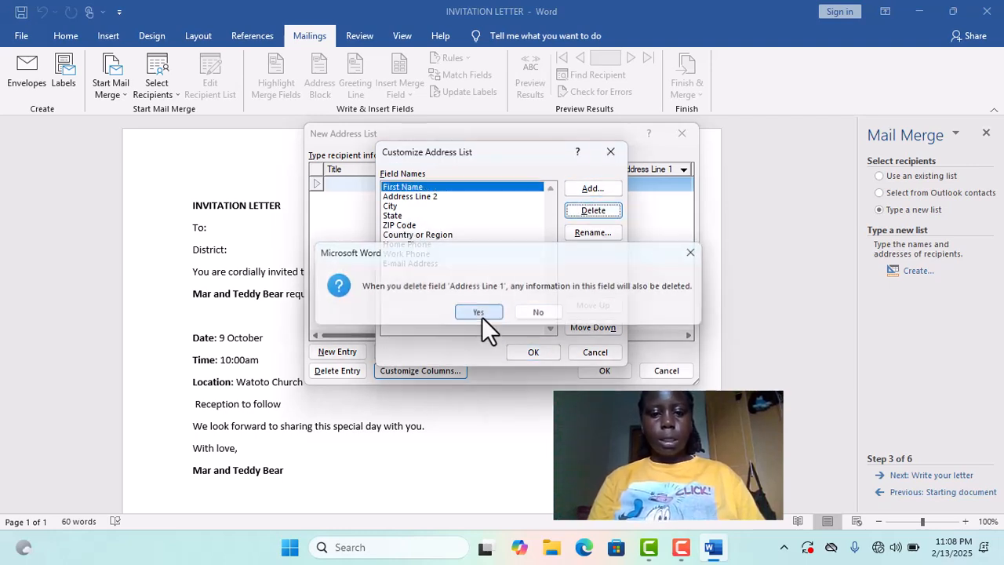
left_click(448, 197)
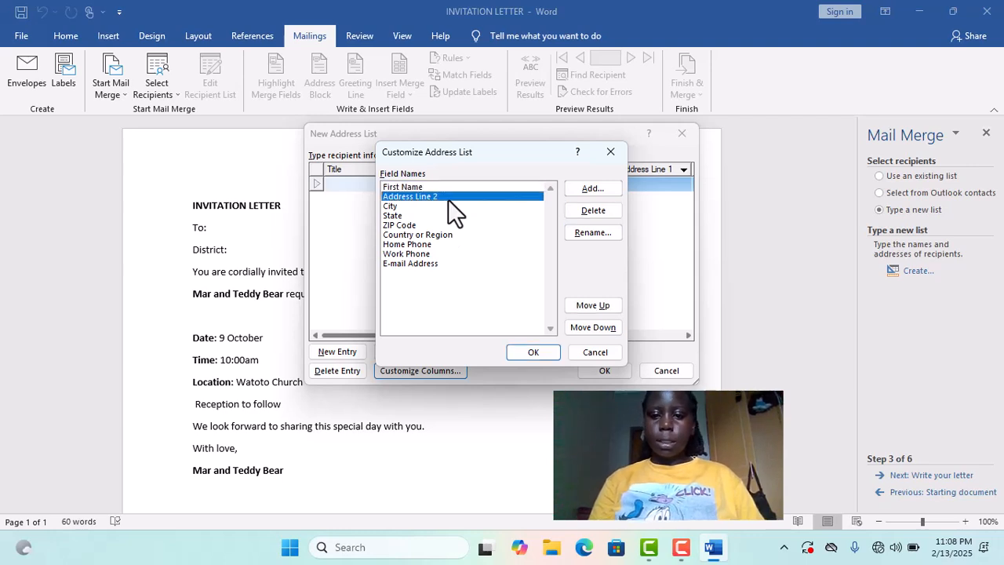
left_click(592, 212)
left_click(484, 311)
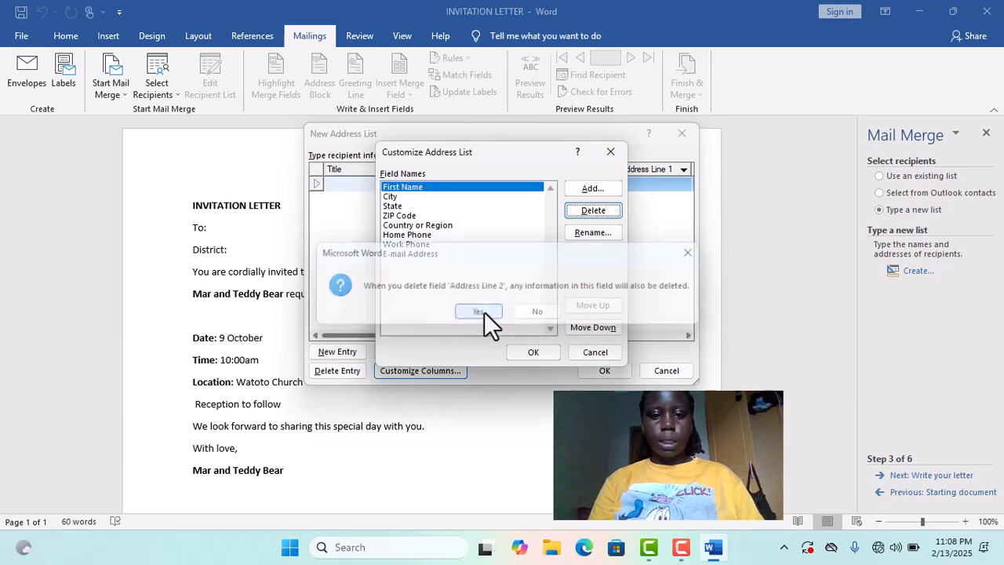
Step: Delete the State and ZIP Code fields from the address list, keeping City
left_click(451, 194)
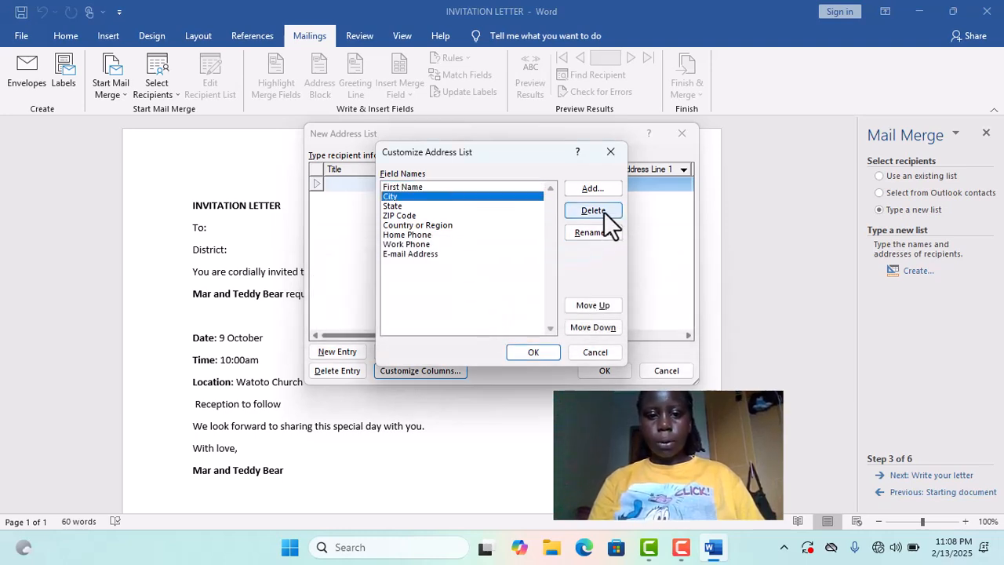
left_click(406, 207)
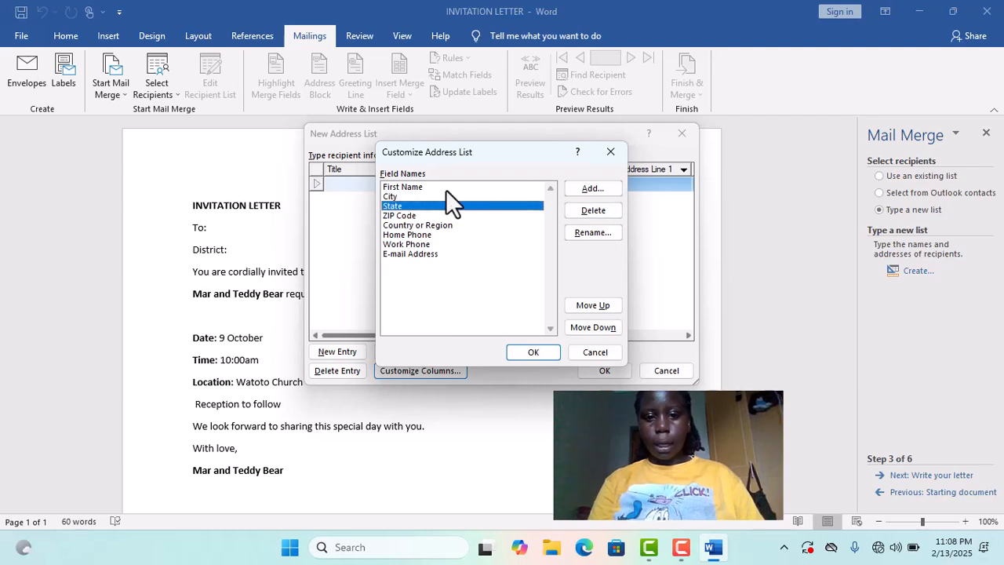
left_click(593, 213)
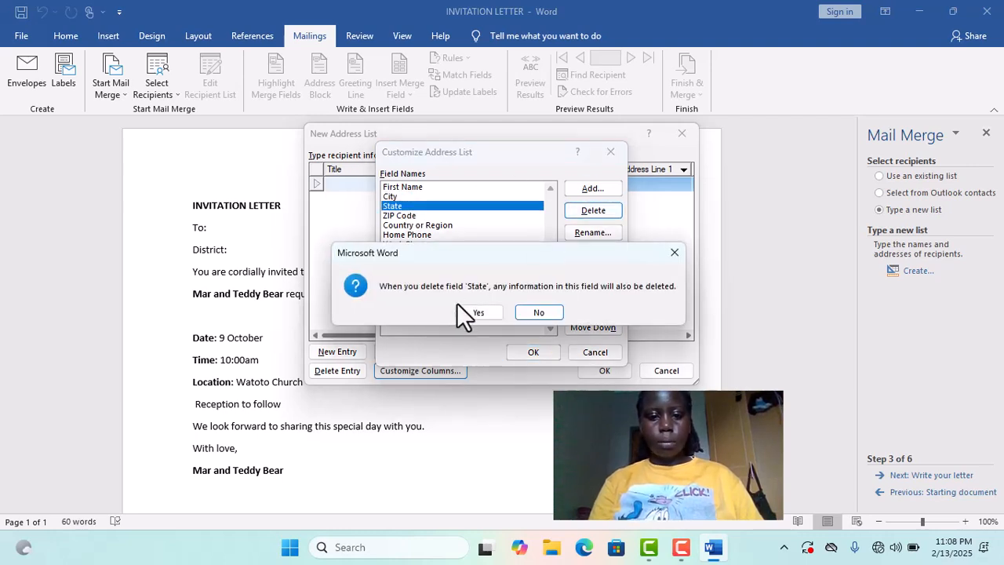
left_click(479, 311)
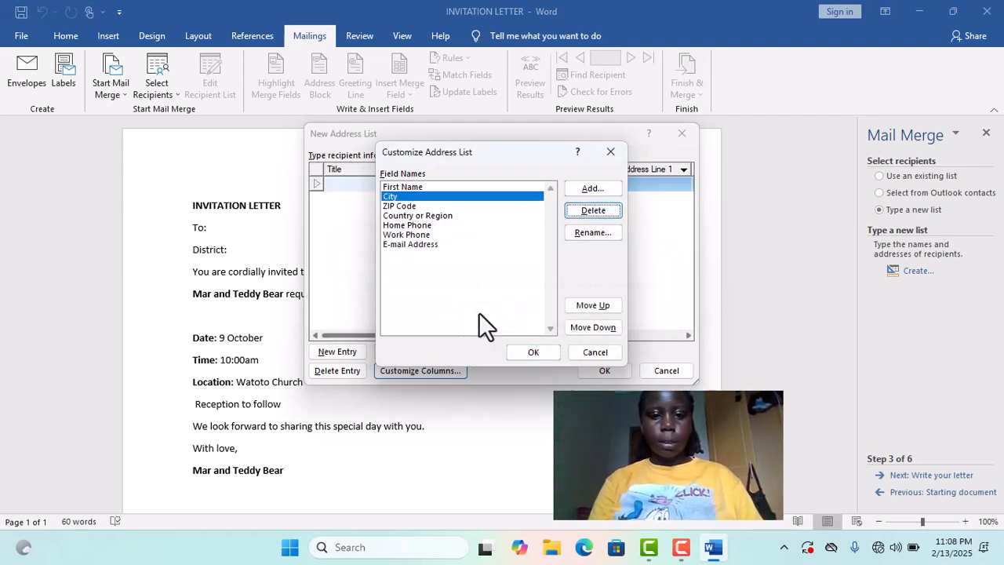
left_click(421, 205)
left_click(596, 210)
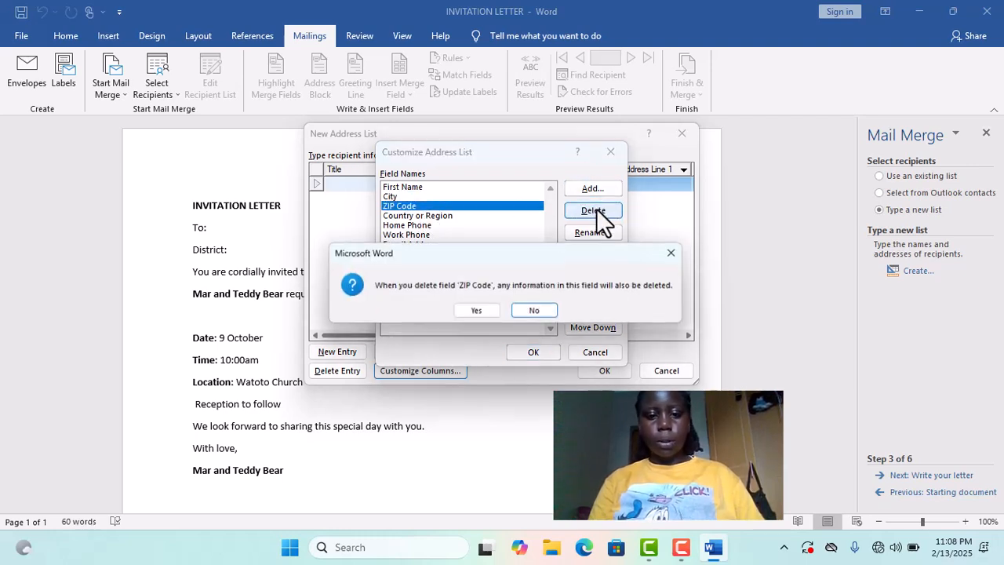
left_click(479, 312)
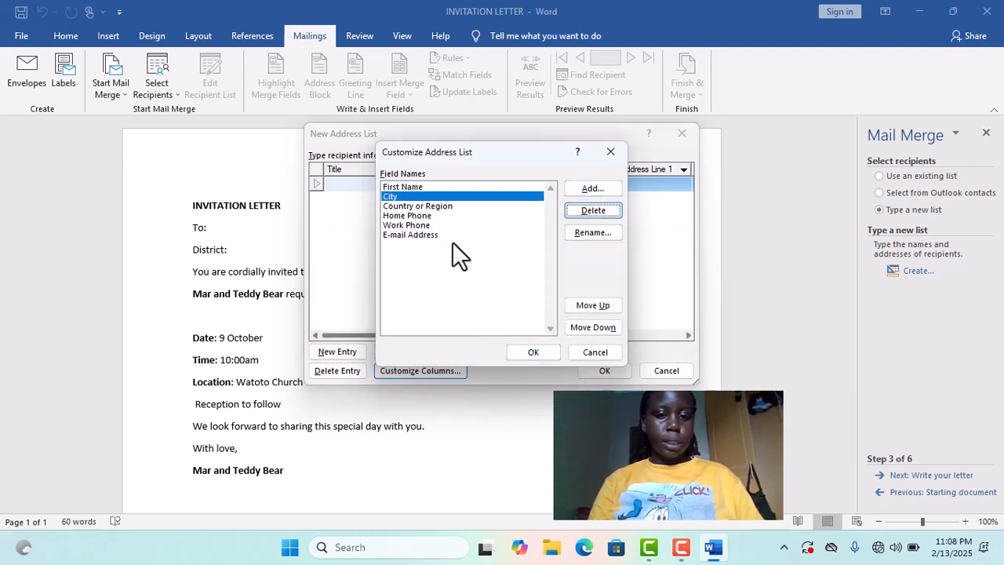
Step: Delete the Country or Region and Home Phone fields from the address list
left_click(438, 206)
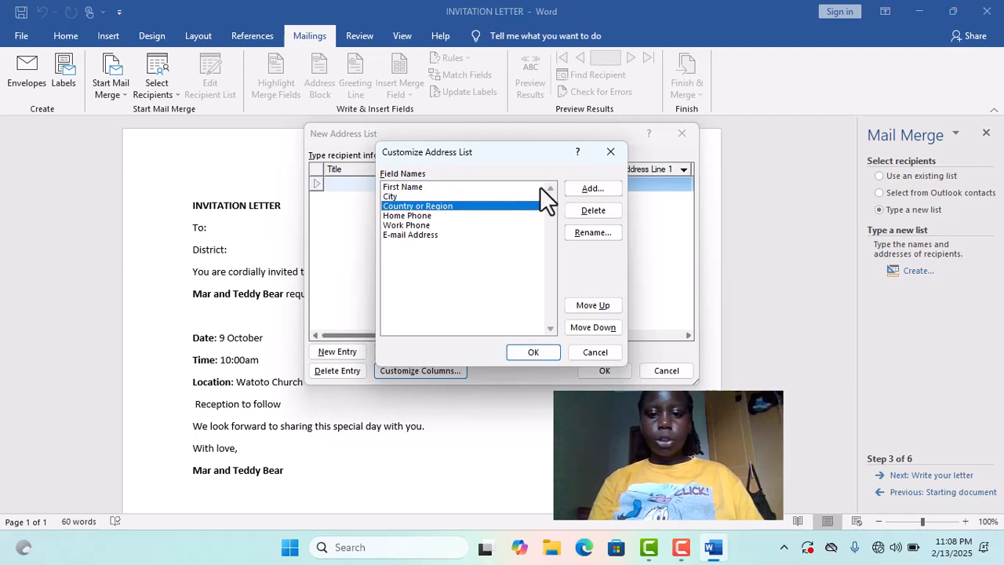
left_click(593, 210)
left_click(485, 313)
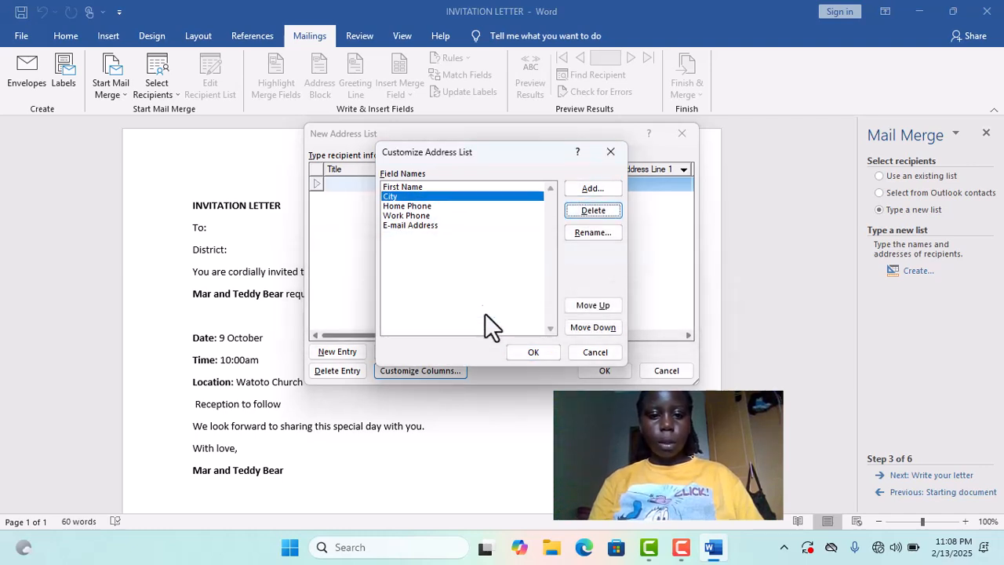
left_click(453, 206)
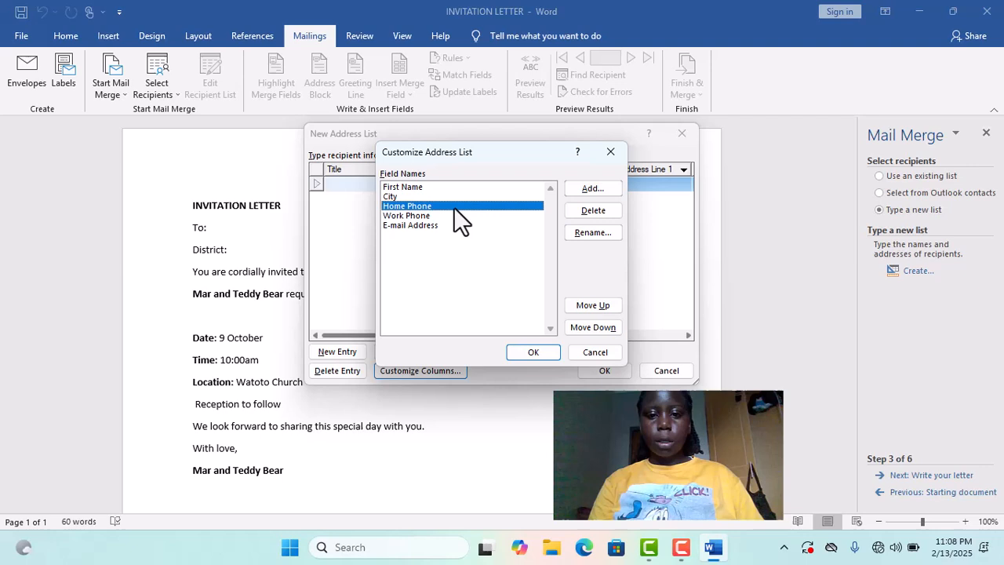
left_click(592, 210)
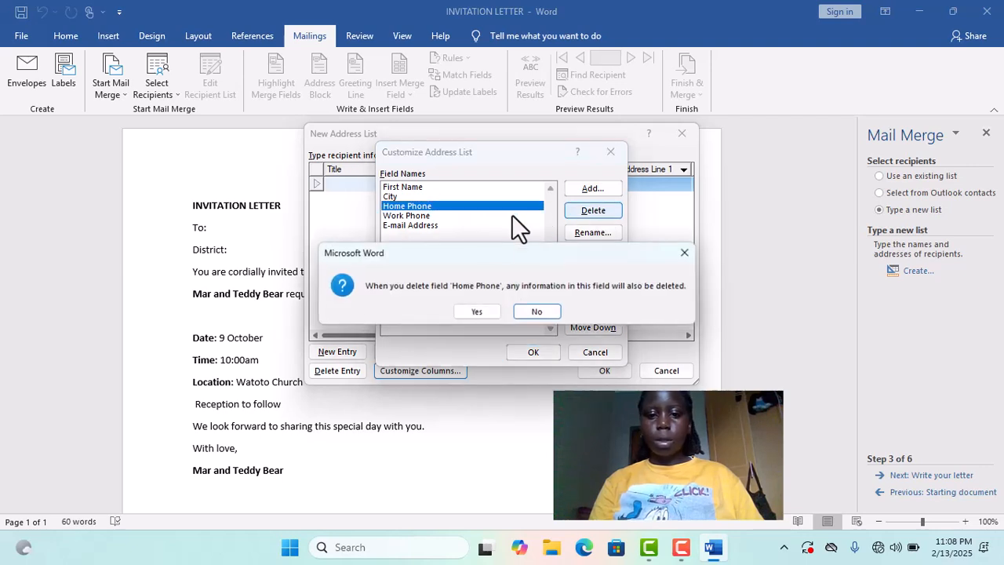
left_click(470, 307)
Step: Delete the Work Phone and E-mail Address fields from the address list, leaving only First Name and City
left_click(438, 206)
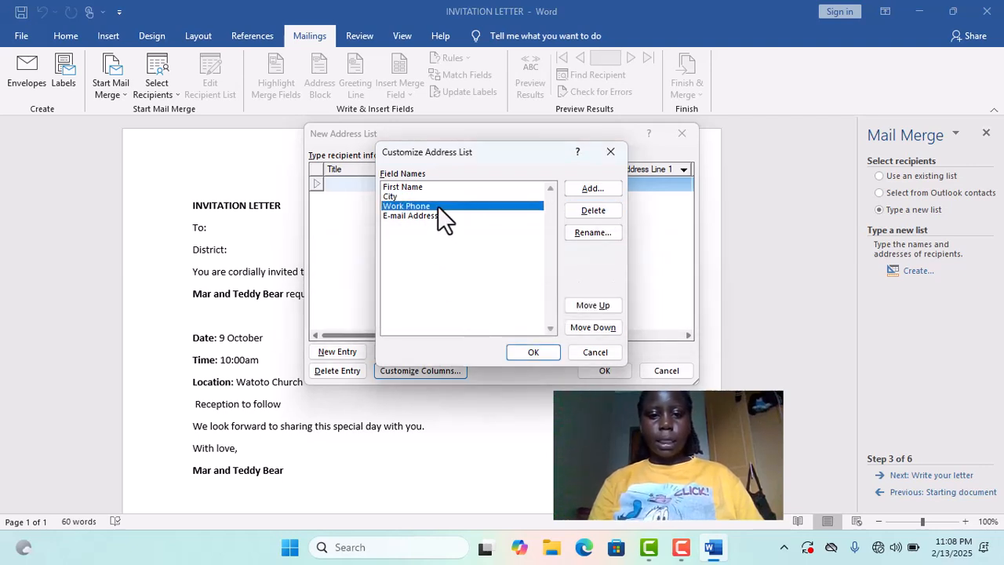
left_click(594, 212)
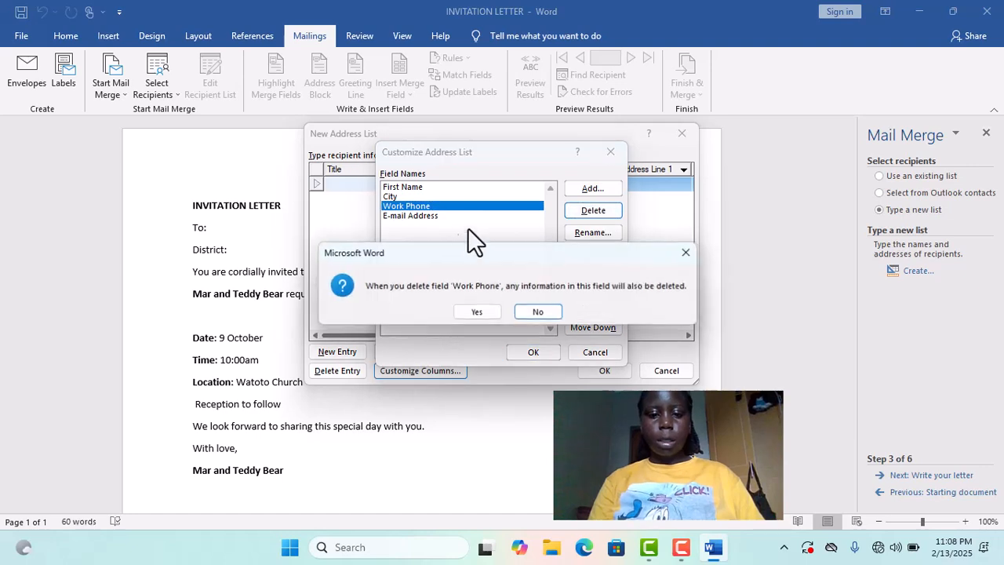
left_click(476, 316)
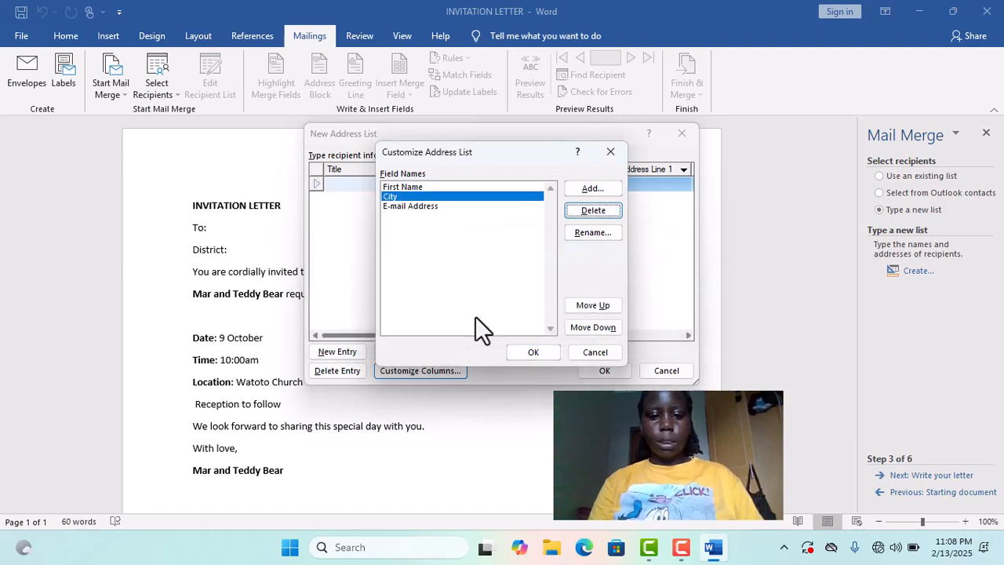
left_click(448, 206)
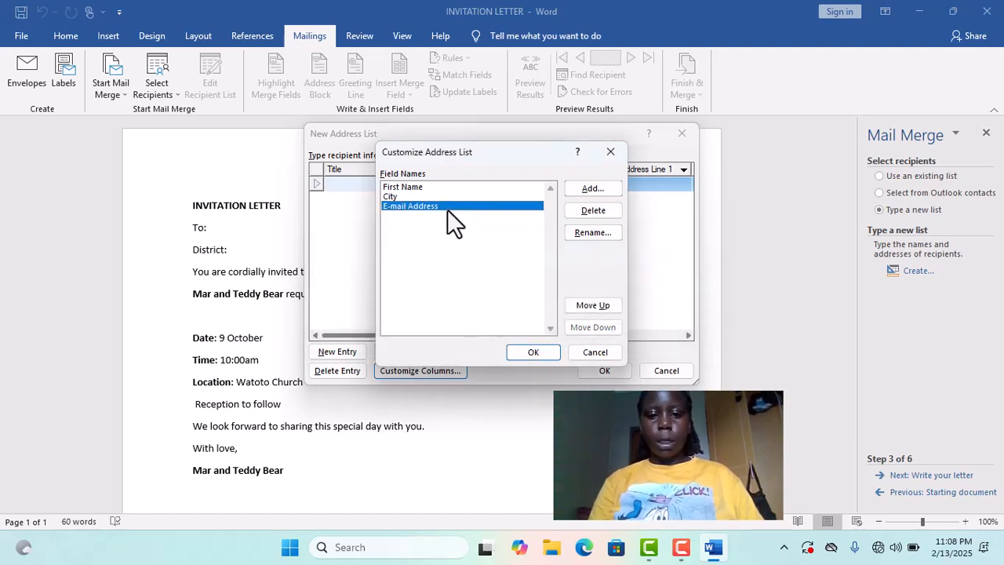
left_click(597, 210)
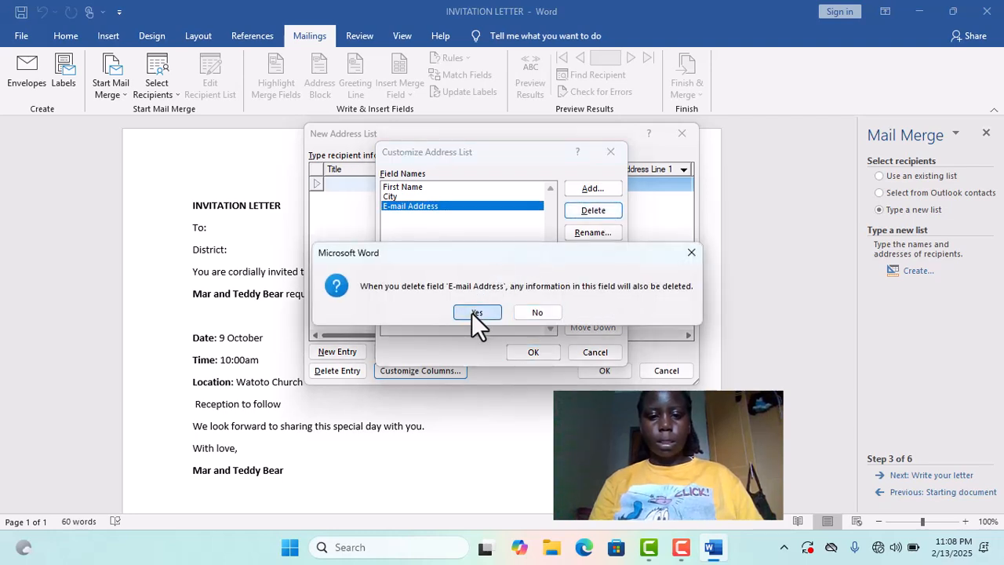
left_click(472, 312)
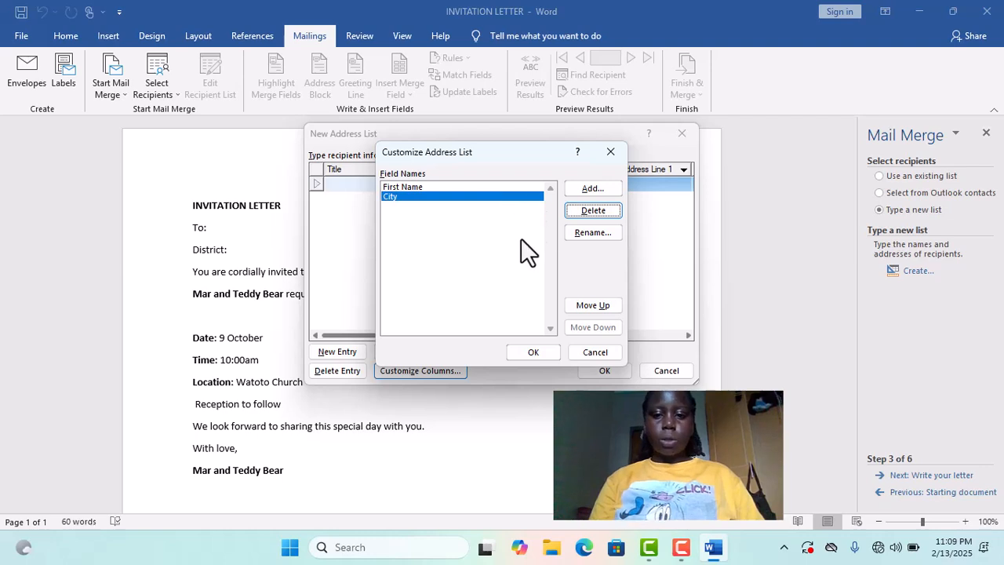
Step: Rename the City field as District and apply the customized columns to the address list
left_click(580, 233)
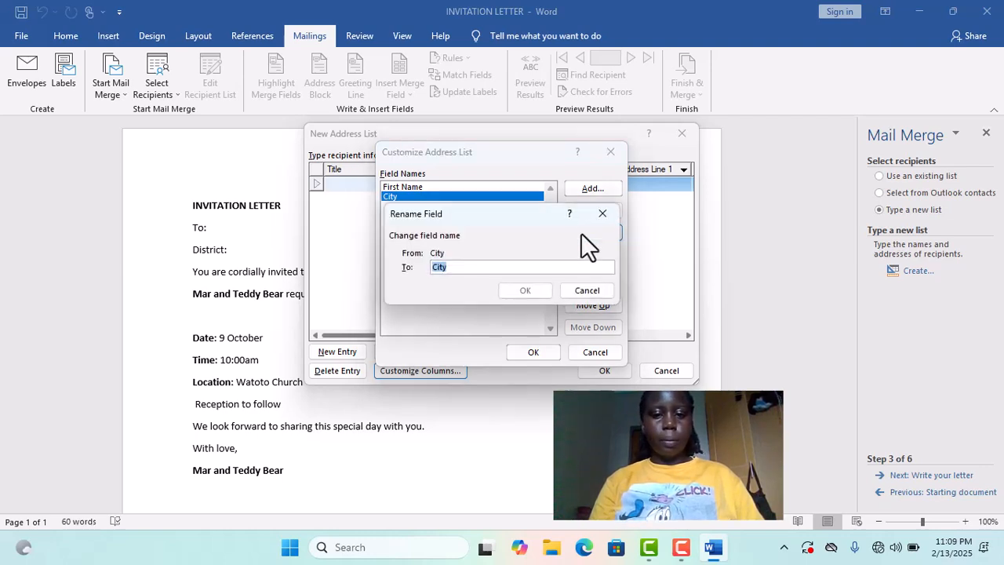
left_click(539, 266)
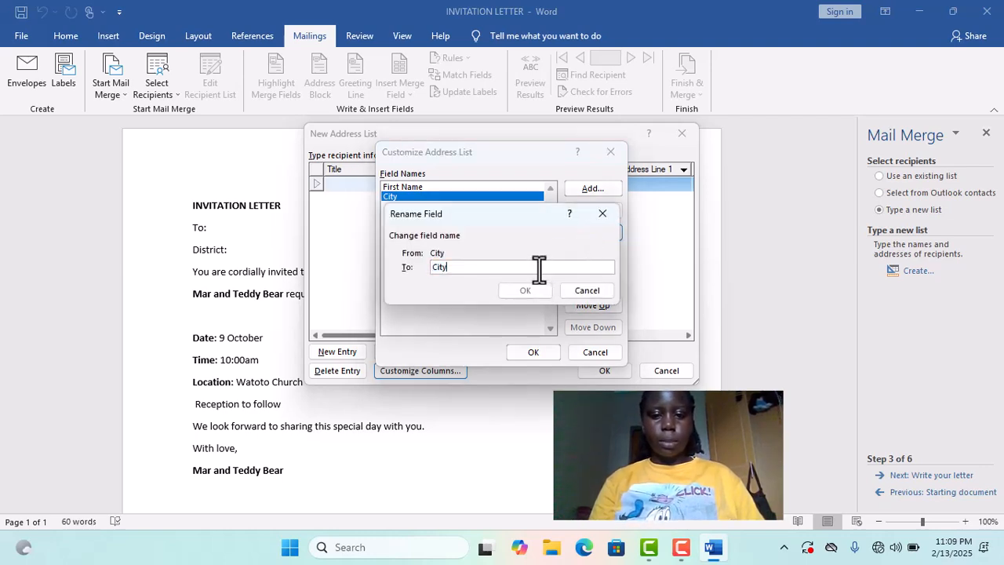
key("BackSpace")
key("BackSpace")
key("BackSpace")
key("BackSpace")
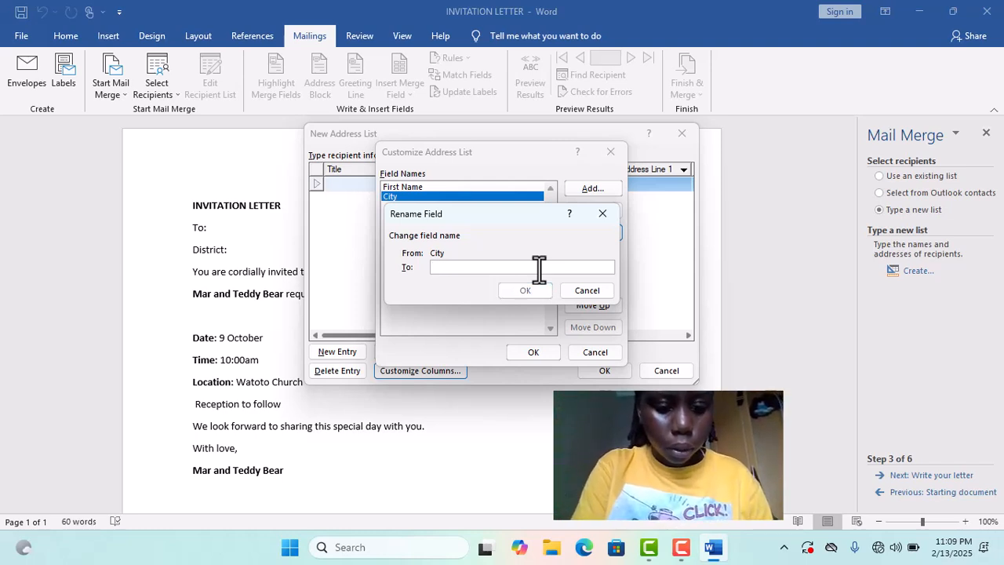
type("d")
key("BackSpace")
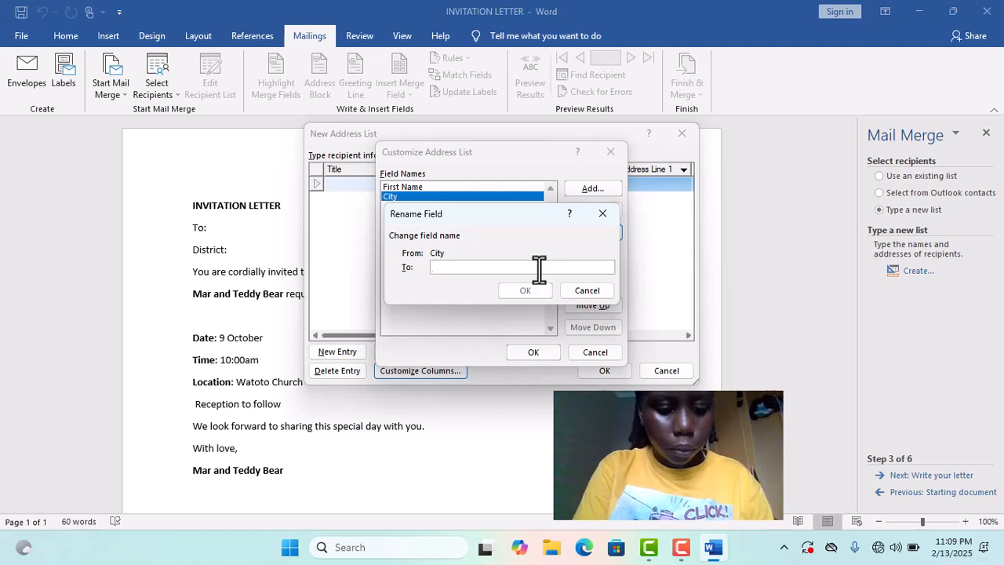
type("Dis")
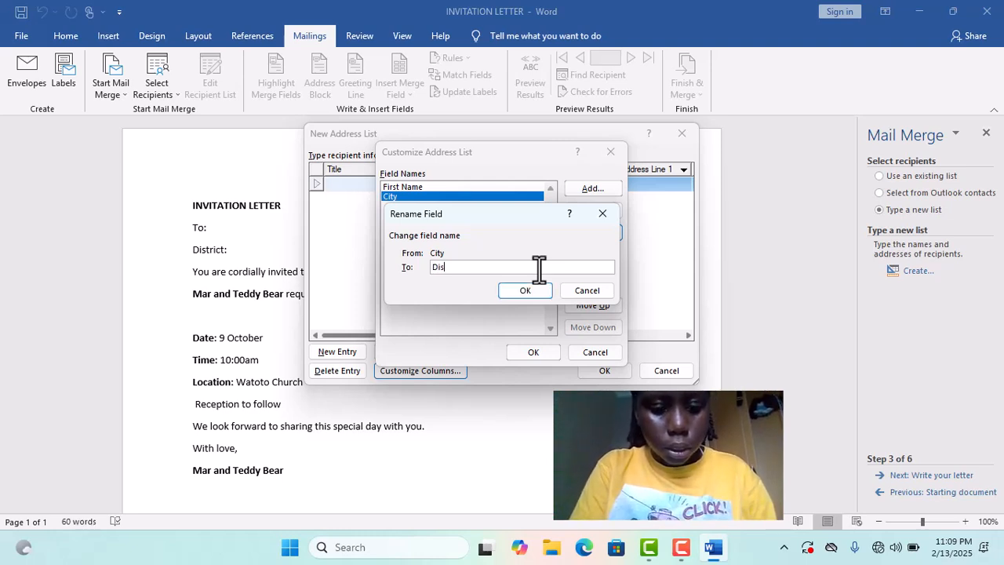
type("trict")
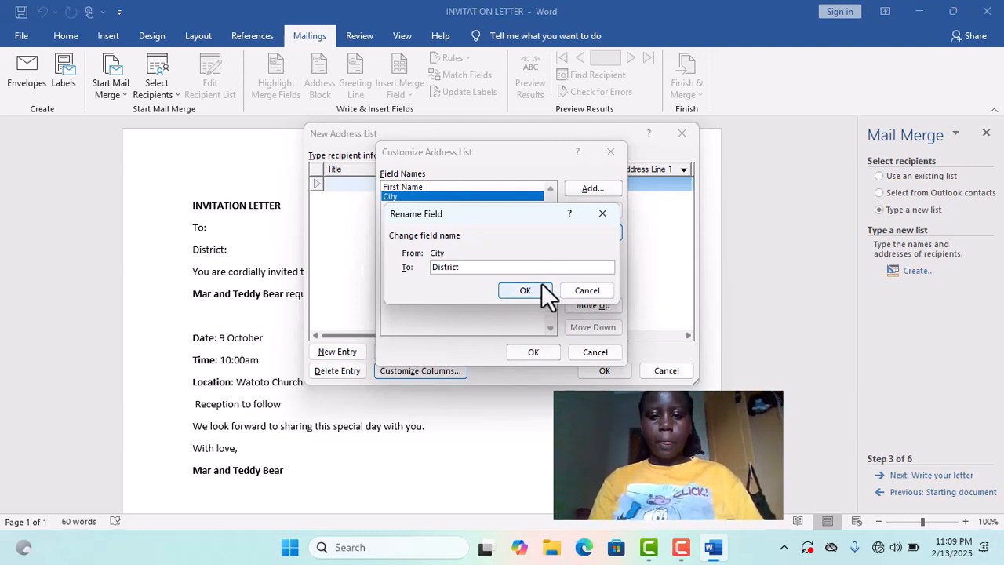
left_click(526, 290)
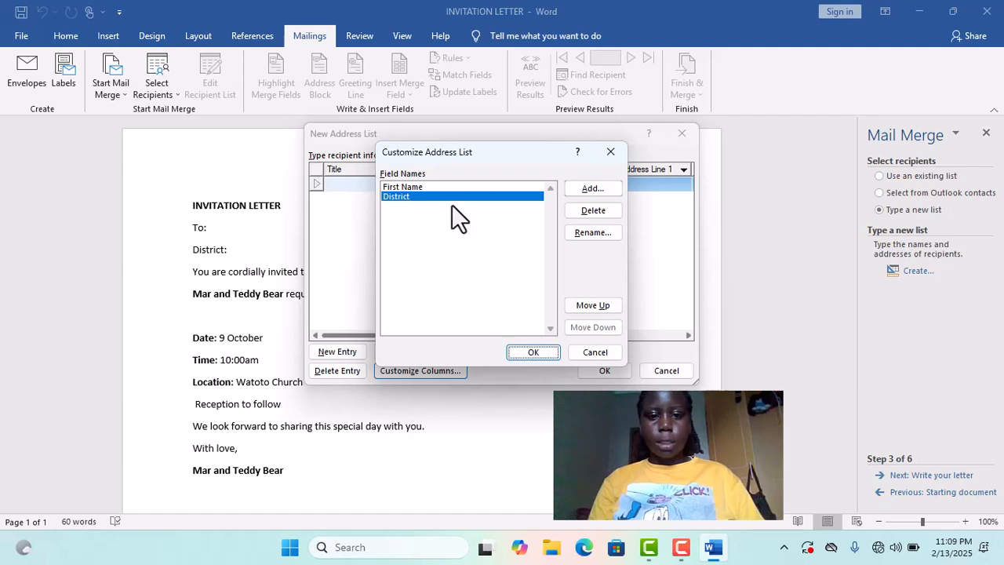
left_click(533, 352)
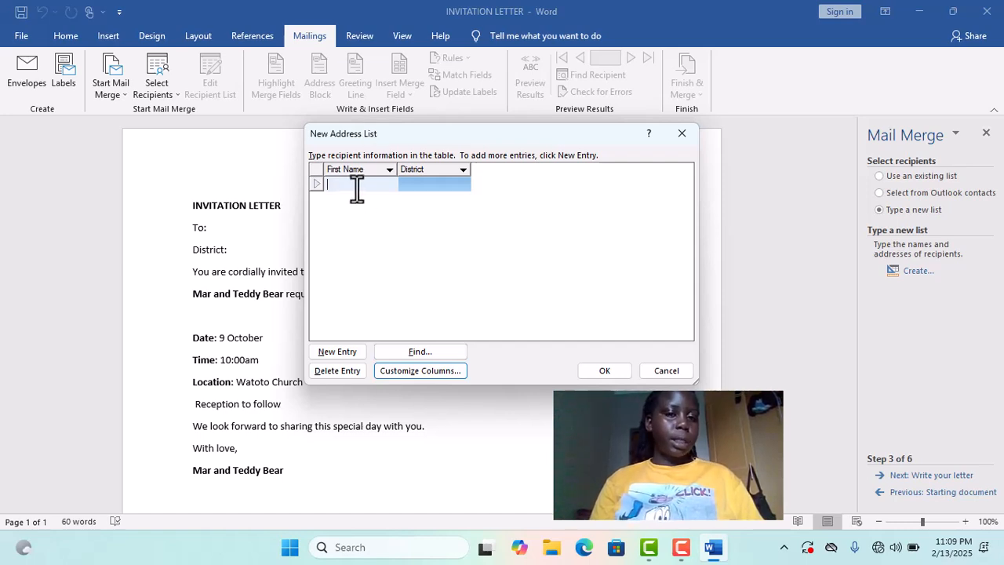
Step: Fill in the first recipient's entry with their first name and the district GULU
left_click(430, 173)
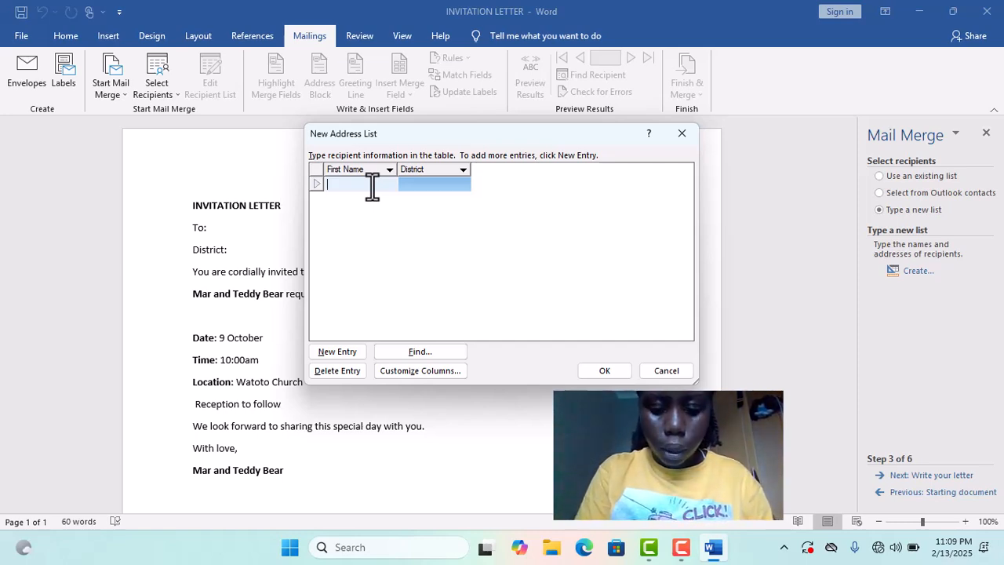
type("HOPE")
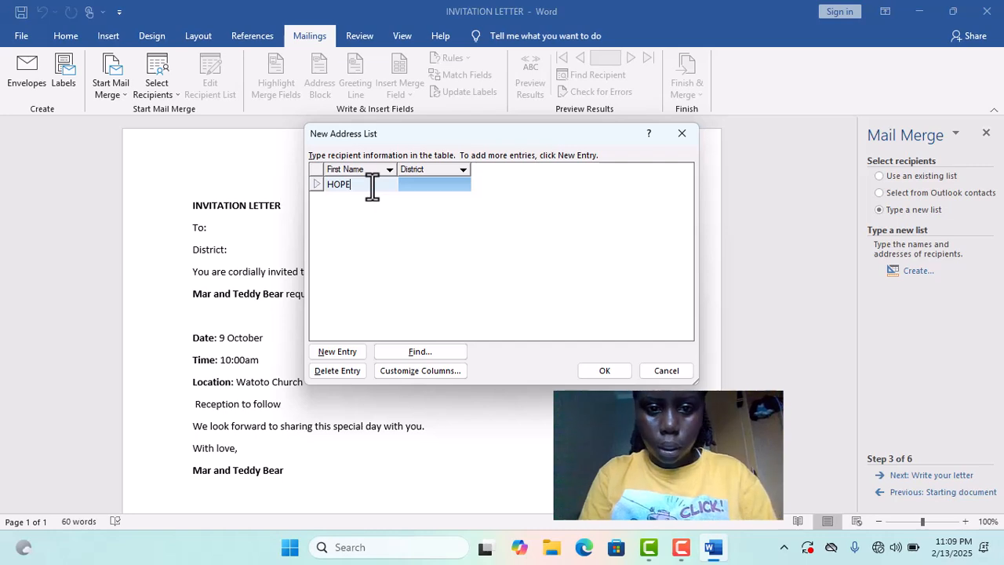
left_click(460, 184)
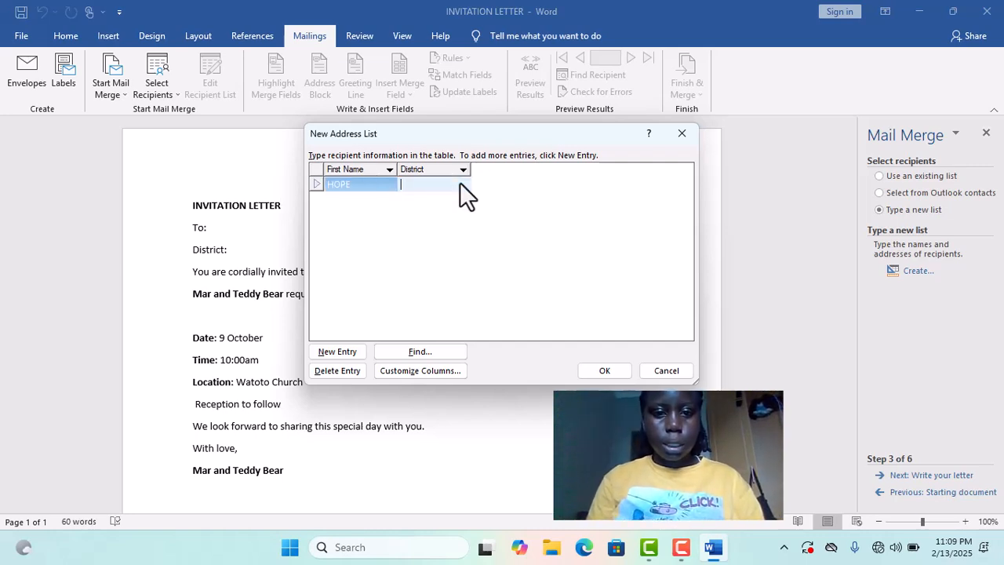
type("GULU")
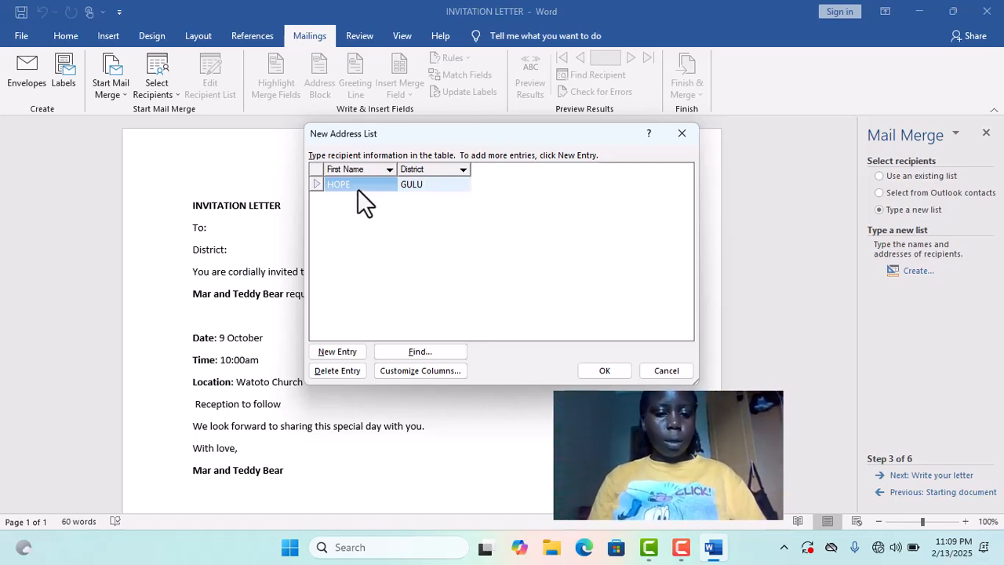
Step: Add a second recipient entry with the person's first name and the district KAMPALA
left_click(342, 354)
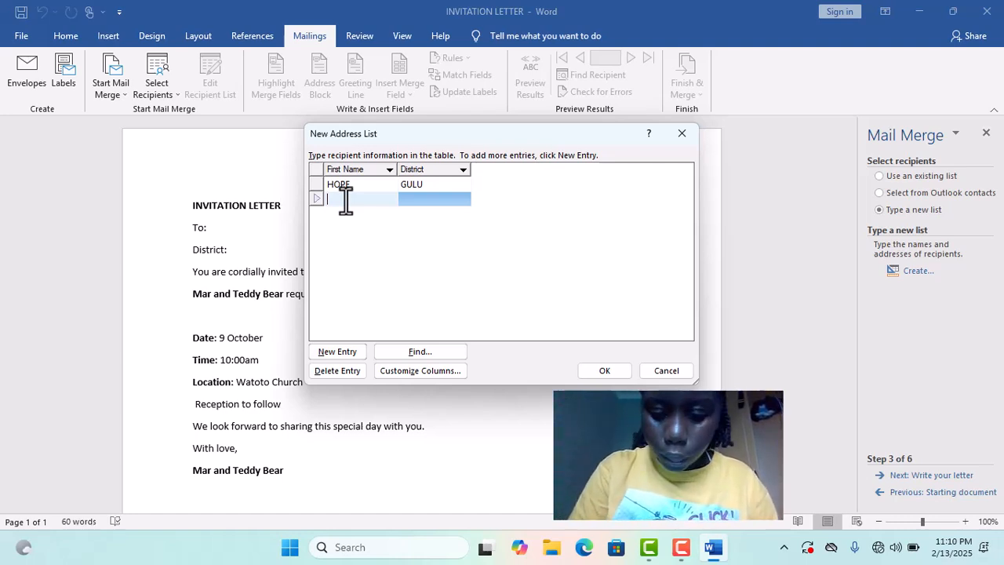
type("LAK")
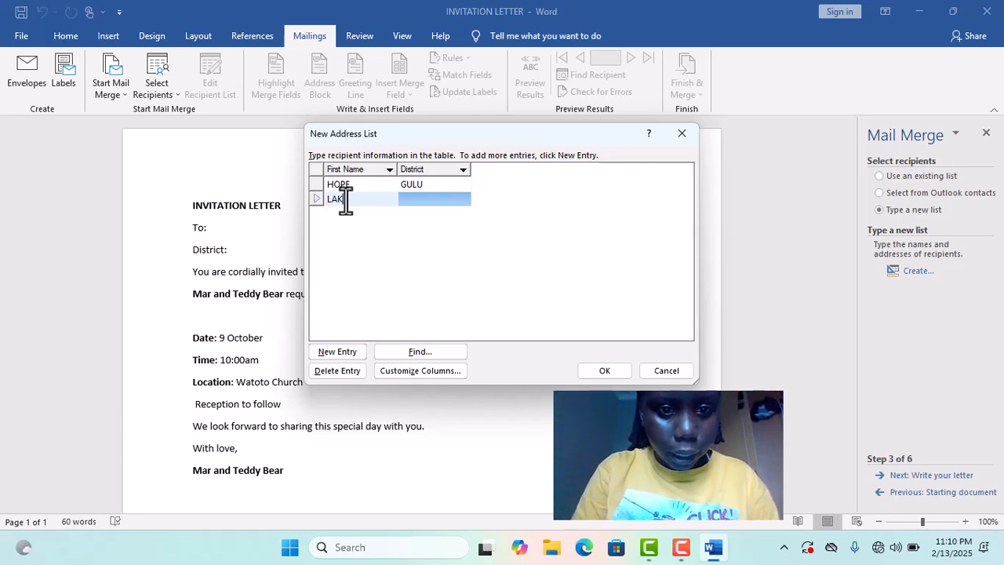
type("ER")
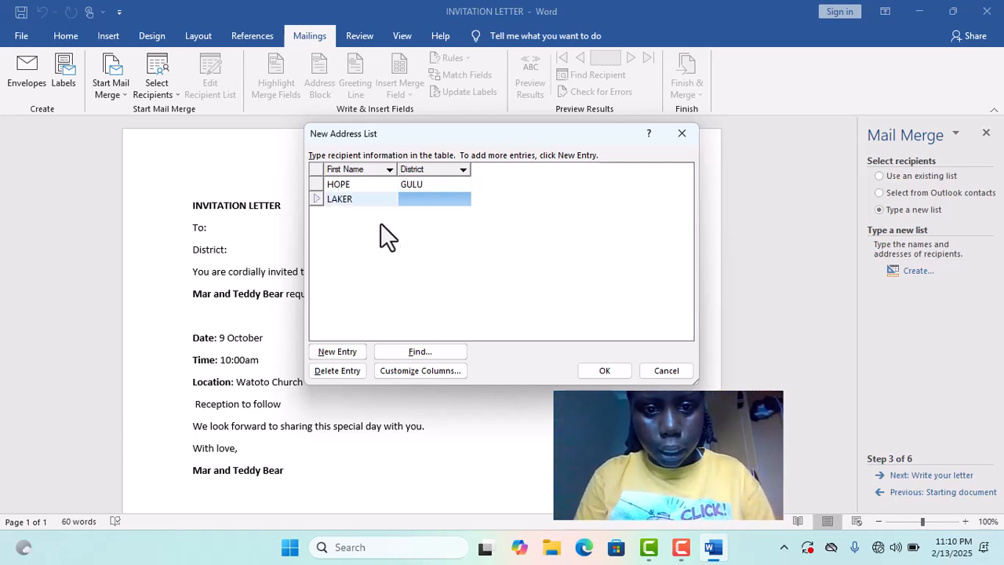
left_click(424, 203)
type("KA")
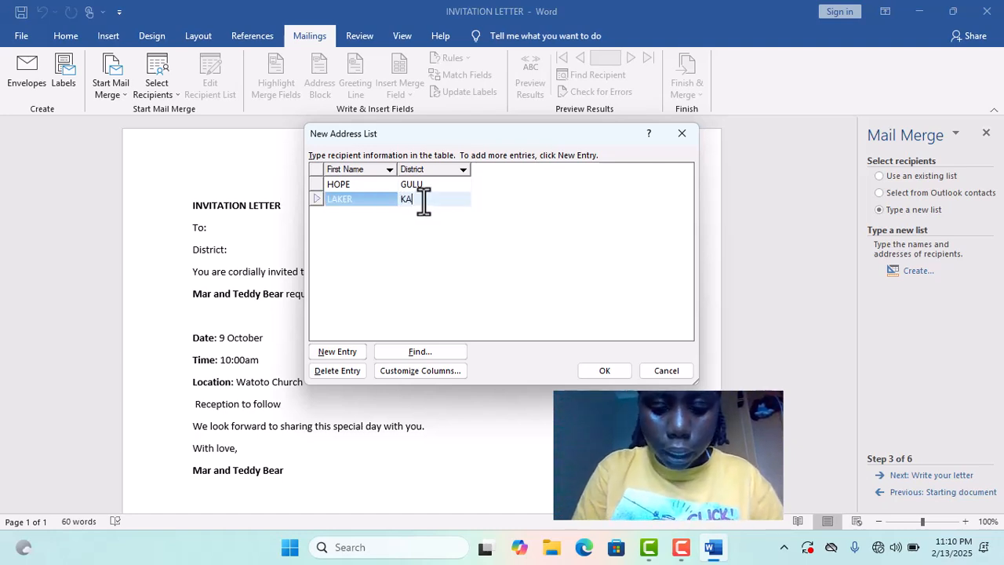
type("MPALA")
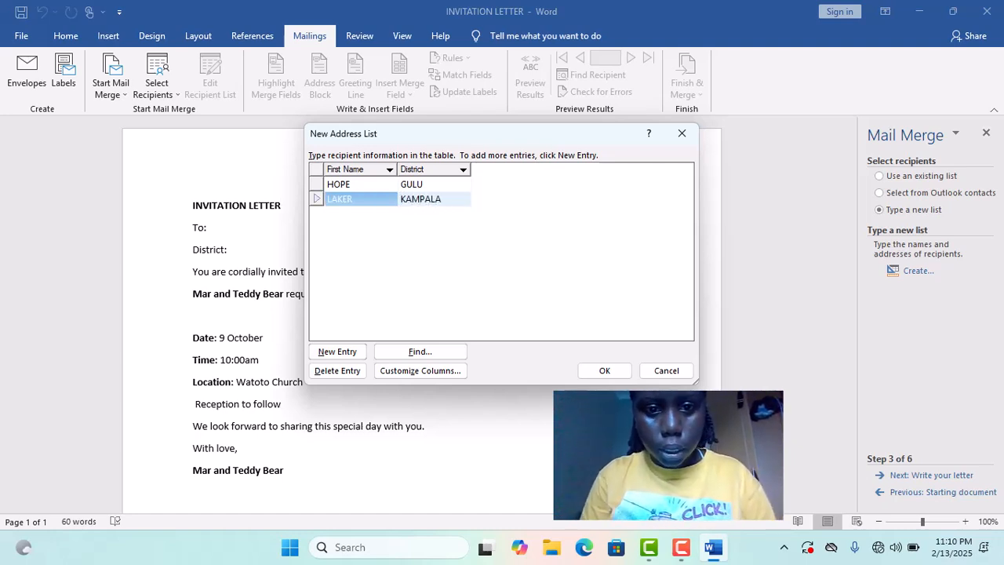
Step: Add a third recipient entry with the person's first name and the district KITGUM
left_click(337, 353)
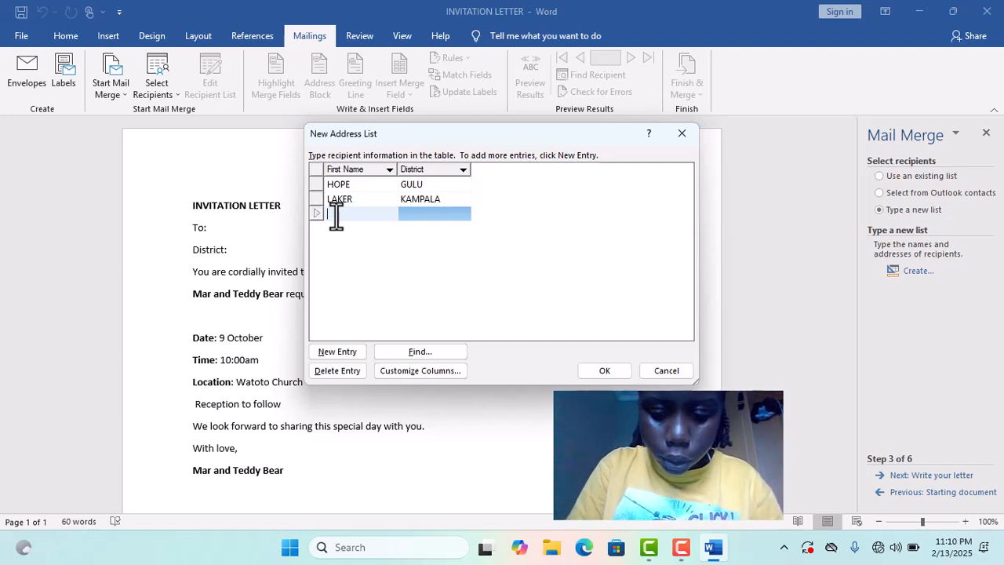
type("JOSHUA")
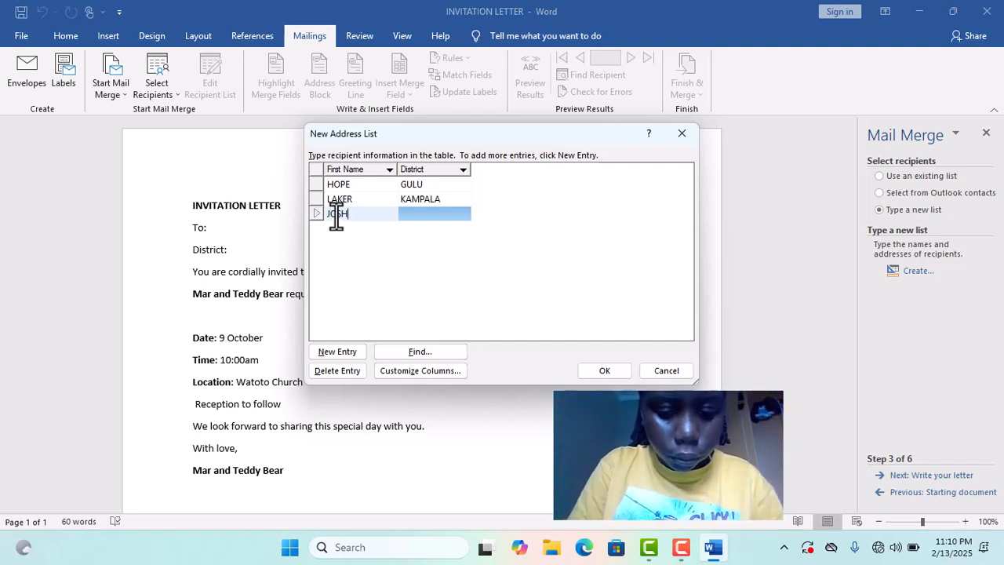
left_click(432, 215)
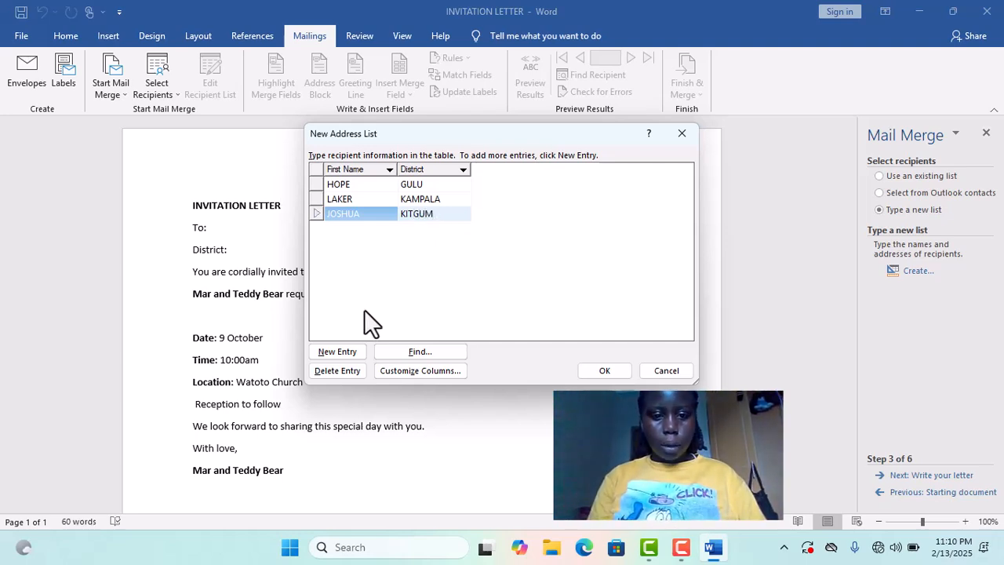
Step: Add a fourth recipient entry with the person's first name and the district SOROTI
left_click(335, 352)
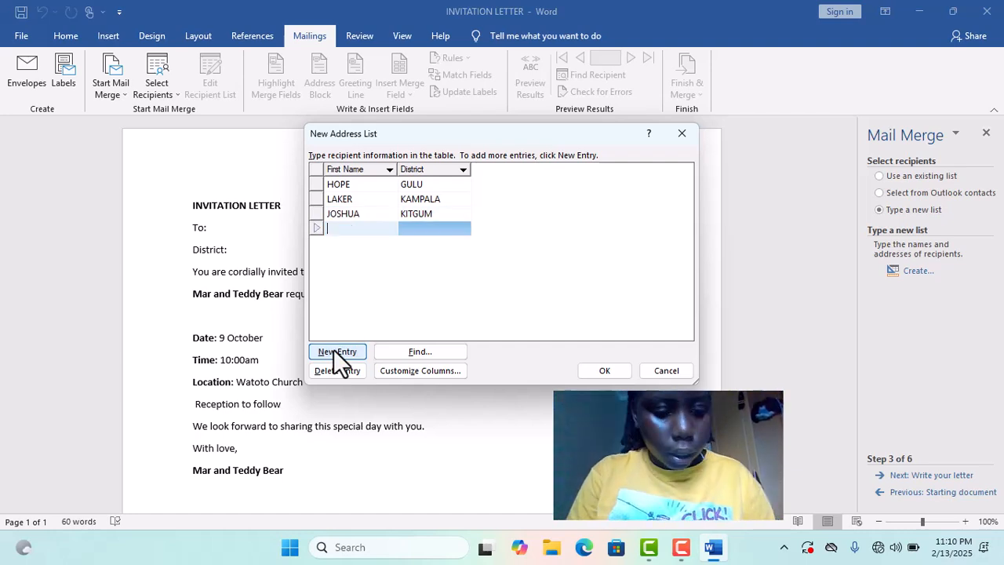
type("MA")
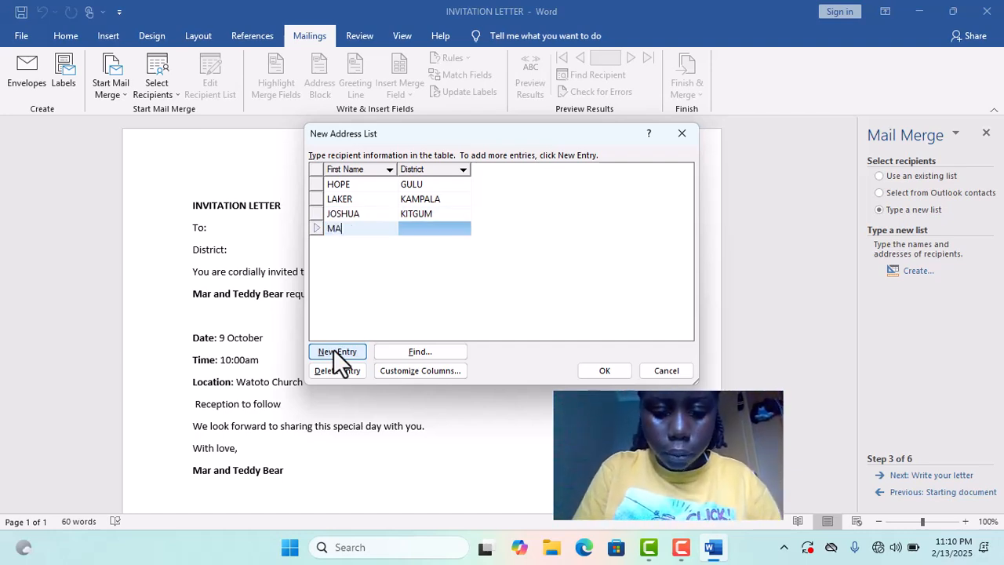
type("RK")
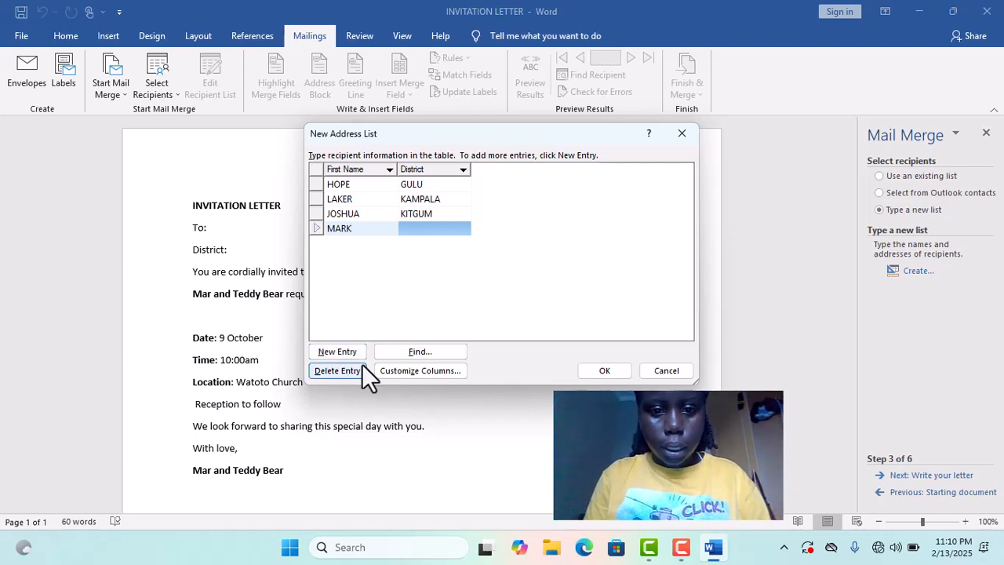
left_click(435, 222)
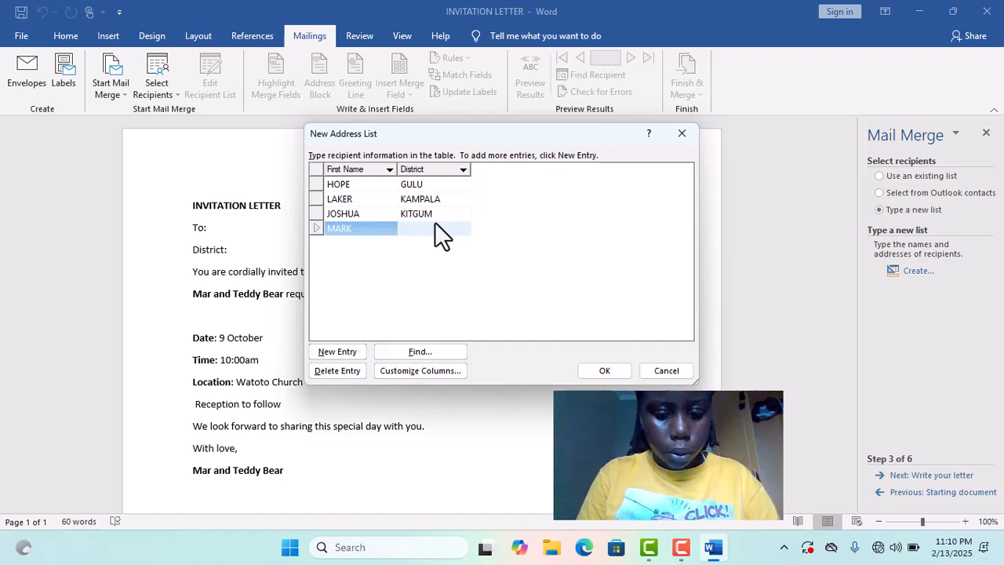
type("SOROTI")
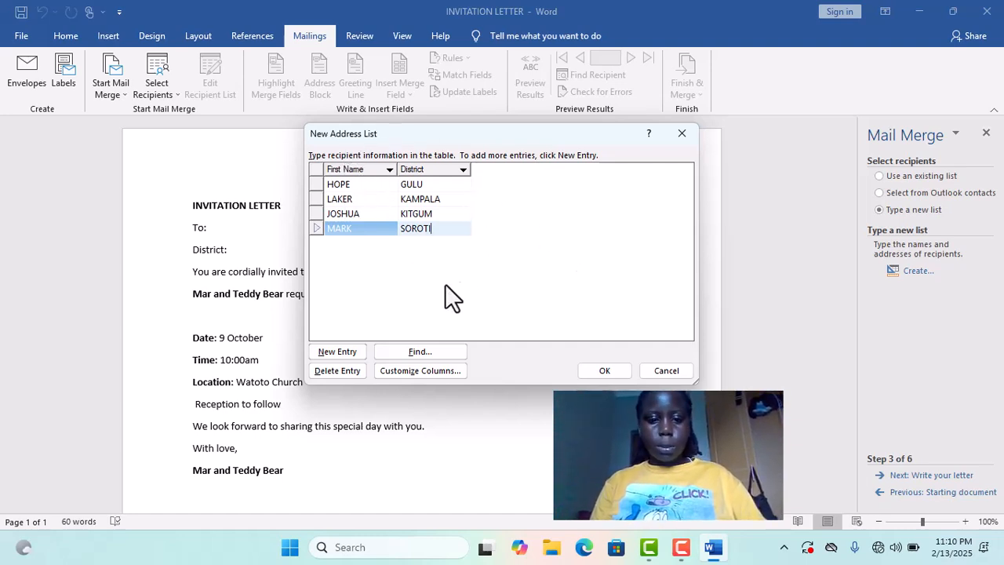
Step: Finish the address list, save it as WEDDING RECIPIENT LIST, and accept all its entries as merge recipients
left_click(615, 375)
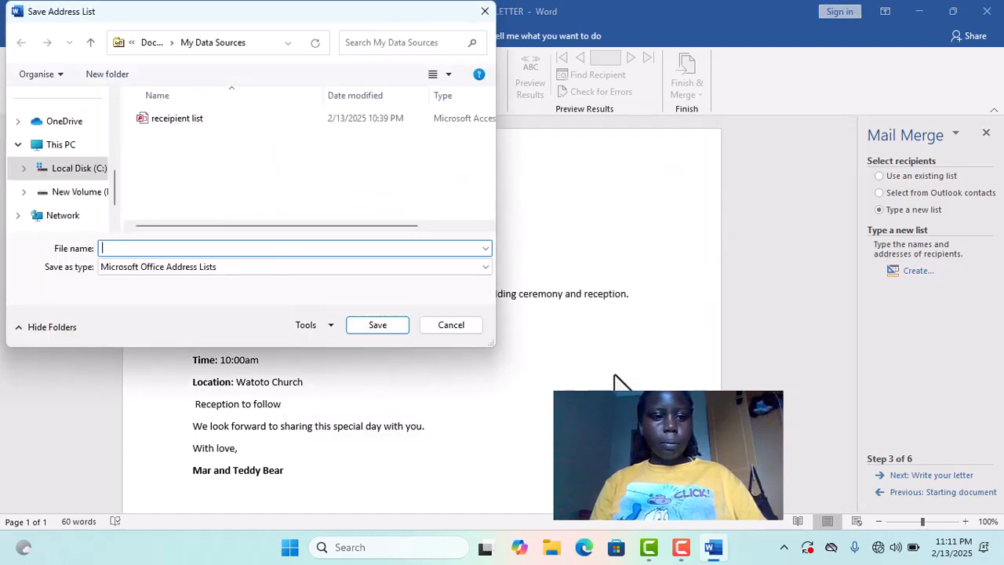
left_click(218, 248)
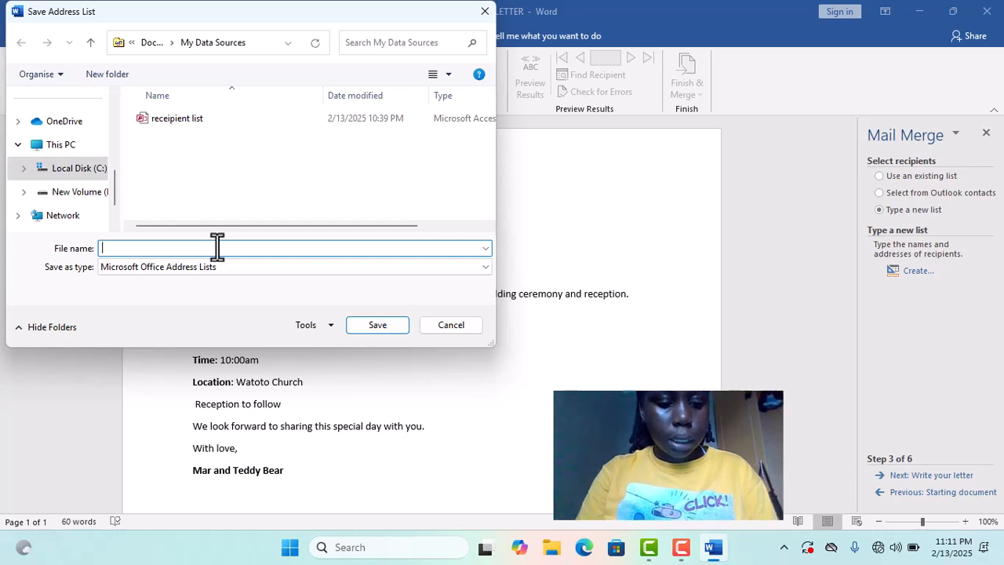
type("WE")
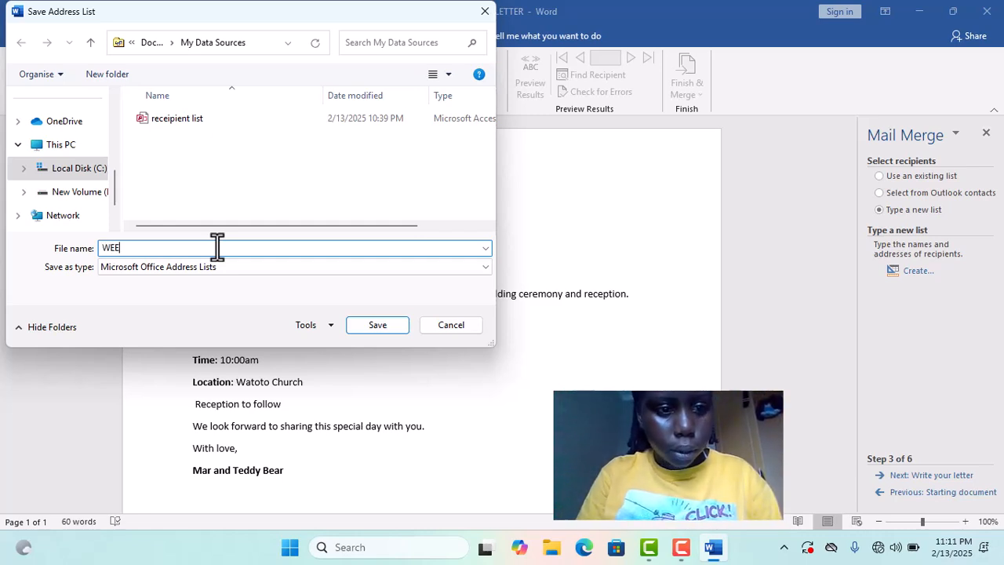
type("DD")
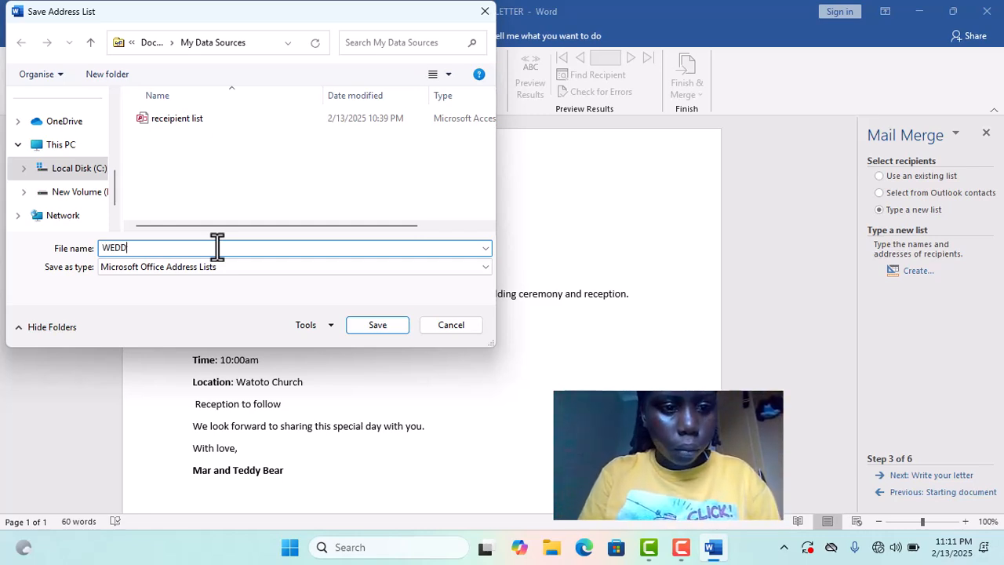
type("ING ")
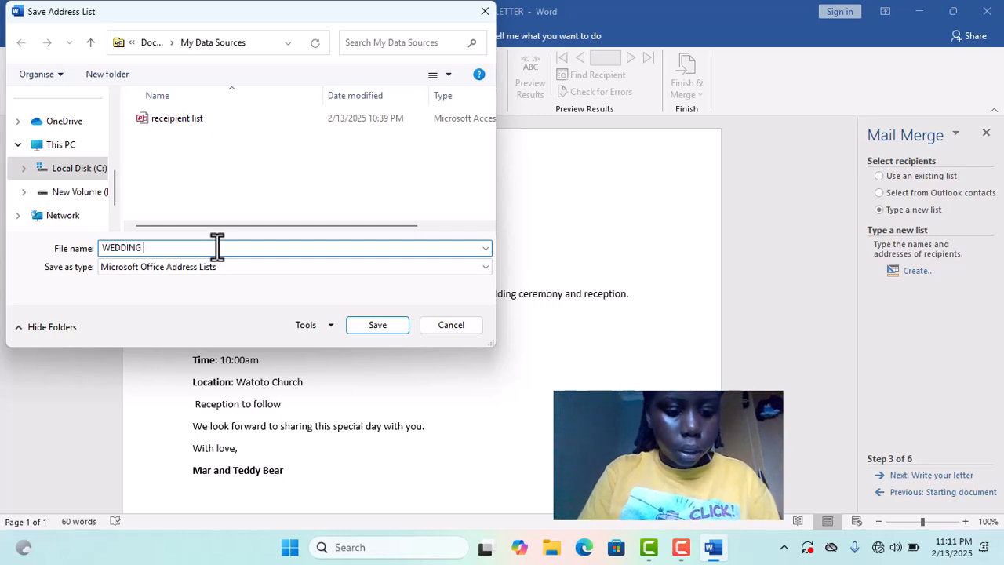
type("RECI")
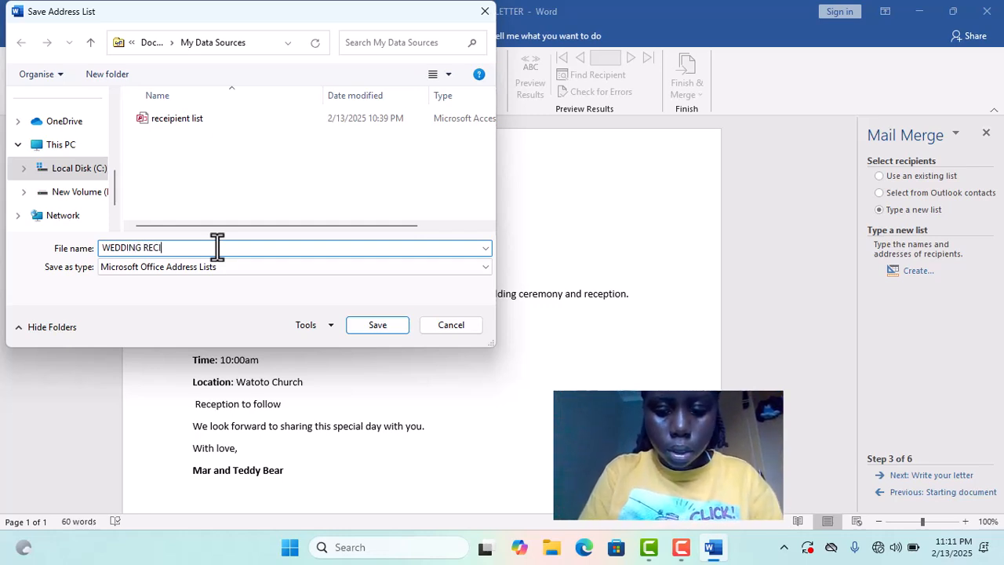
type("PIENT LIST")
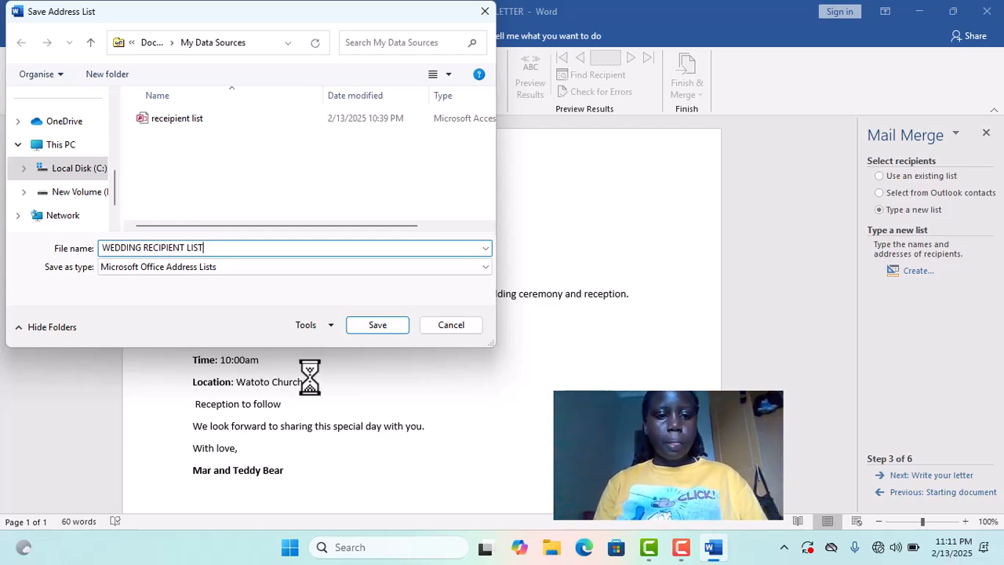
left_click(398, 323)
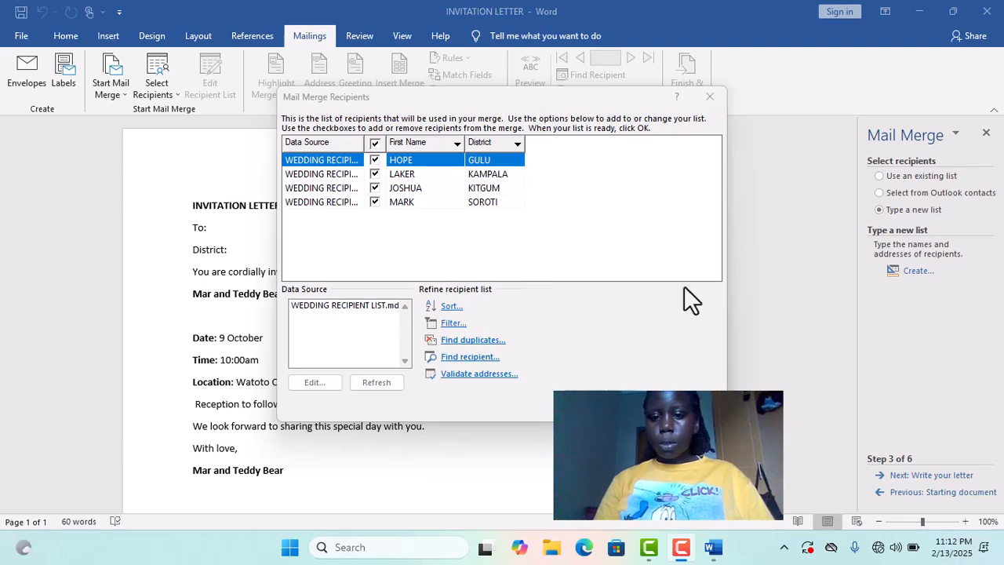
left_click(694, 405)
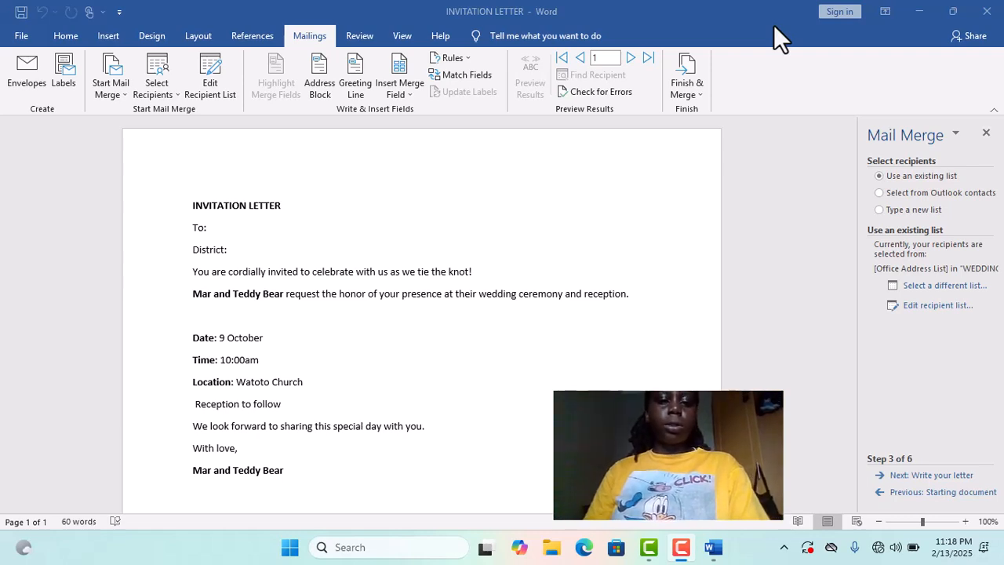
left_click(413, 100)
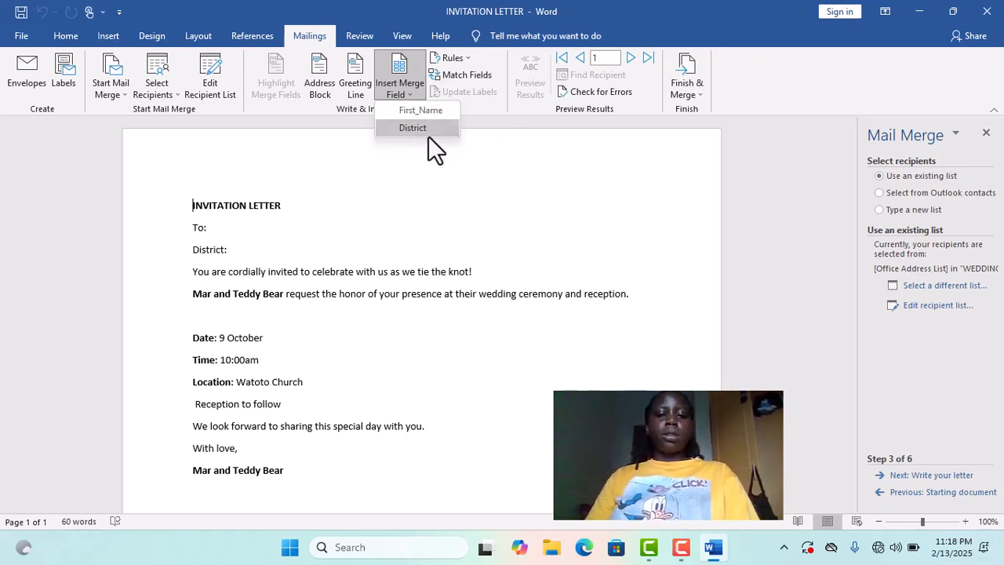
left_click(215, 223)
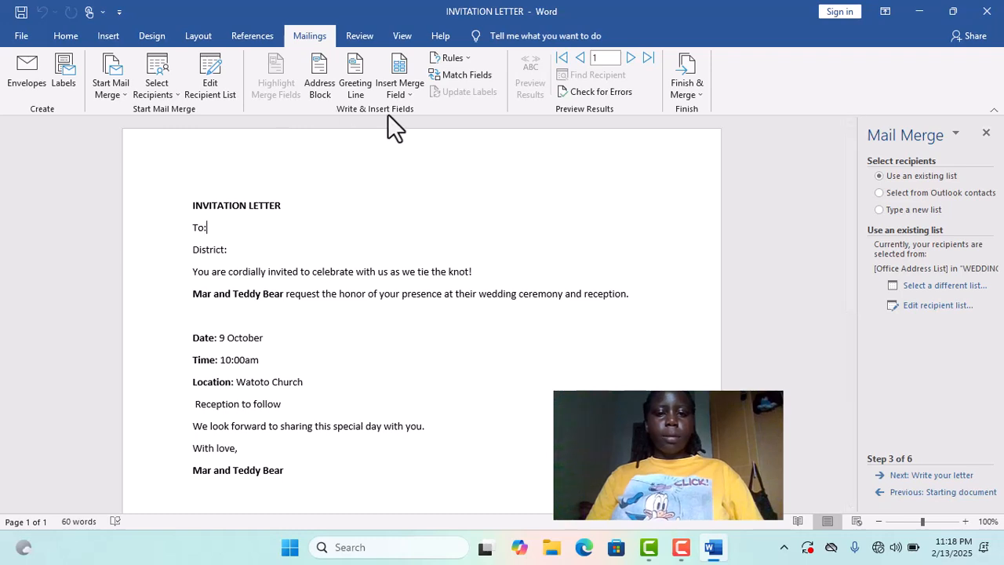
left_click(410, 99)
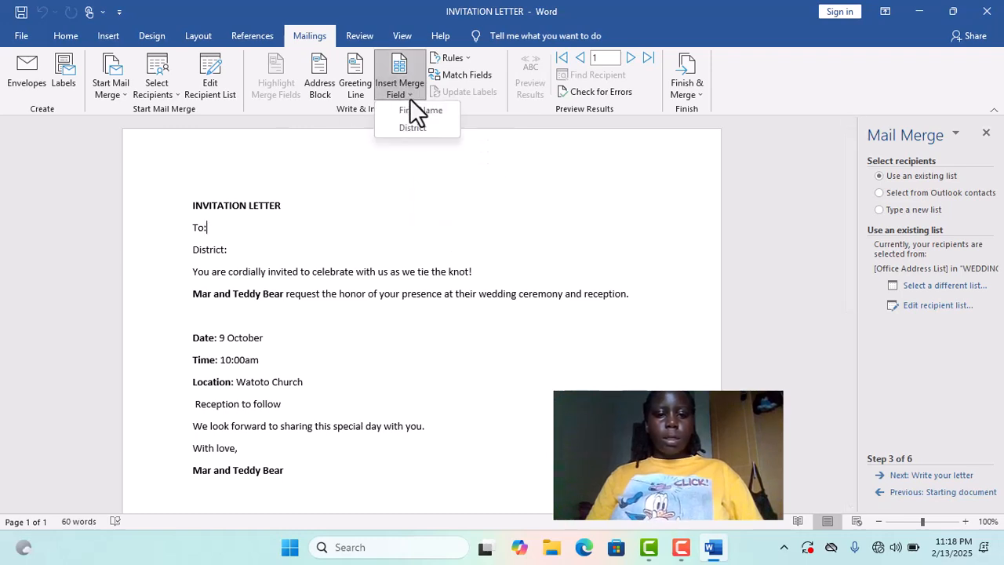
left_click(414, 112)
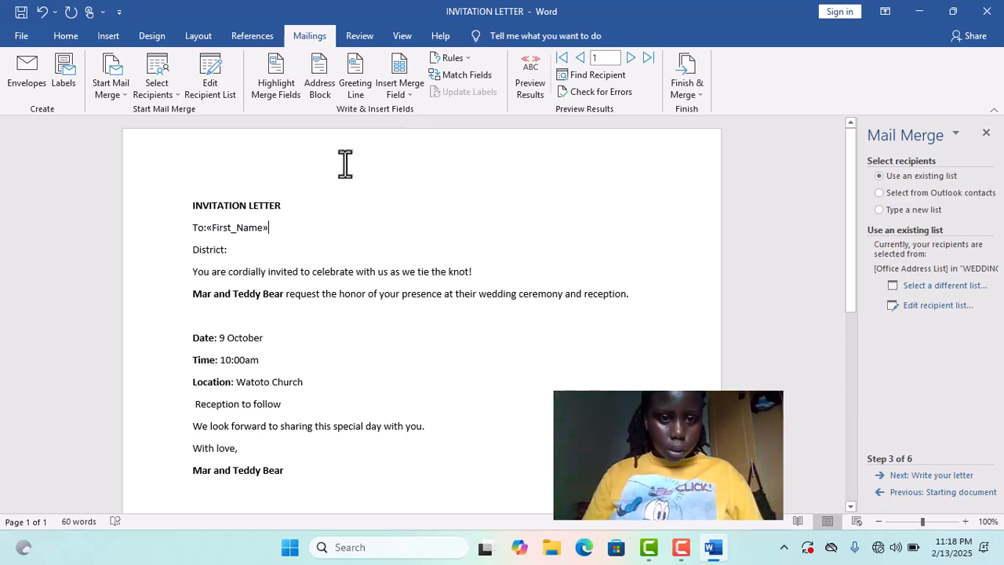
left_click(42, 12)
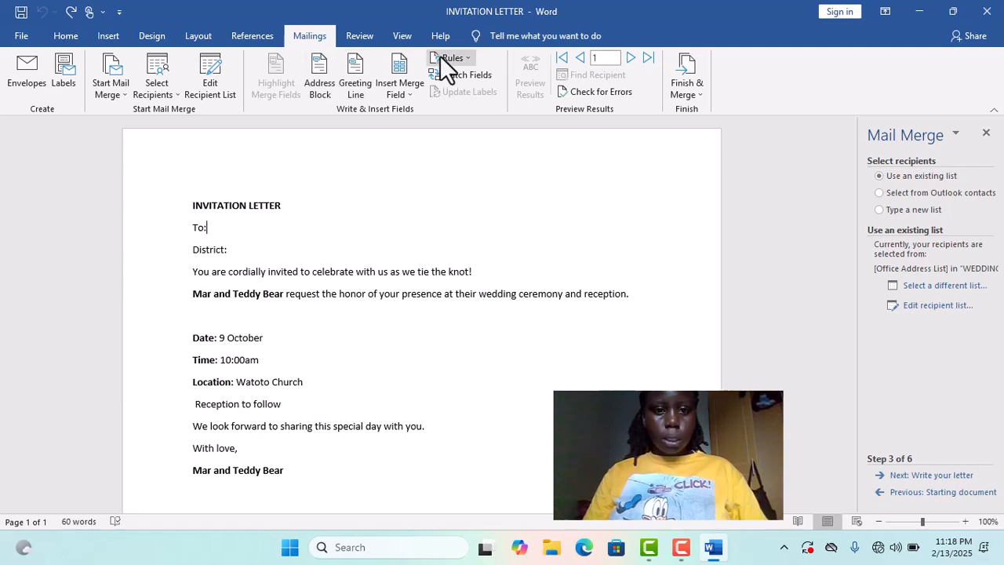
Step: Insert the First_Name merge field directly after "To:" in the invitation letter
left_click(407, 96)
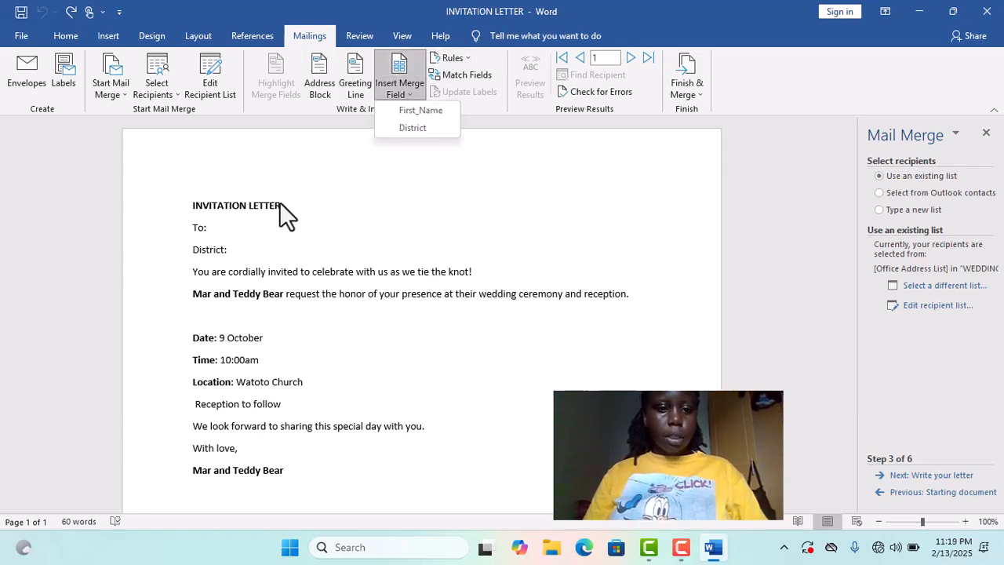
left_click(230, 219)
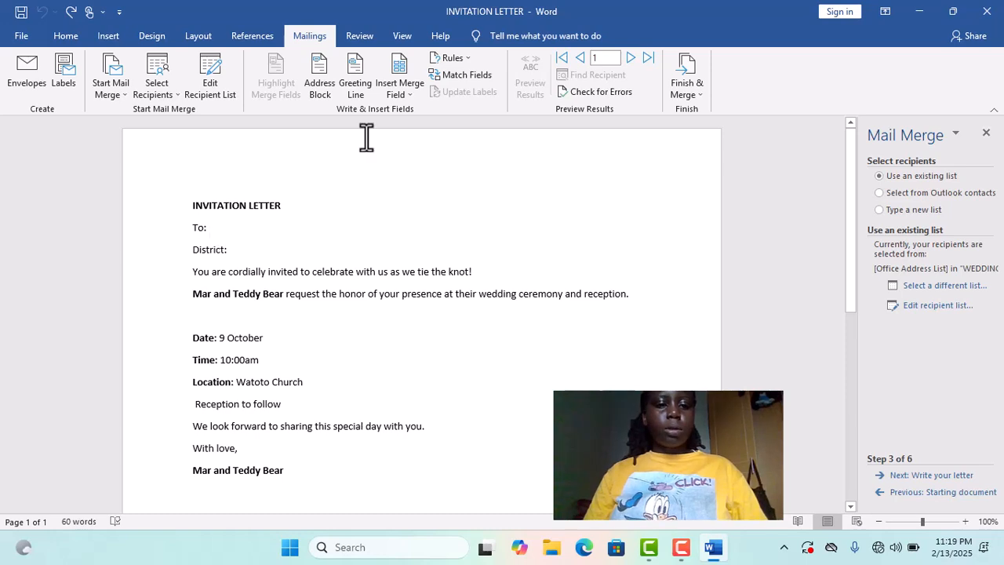
left_click(410, 94)
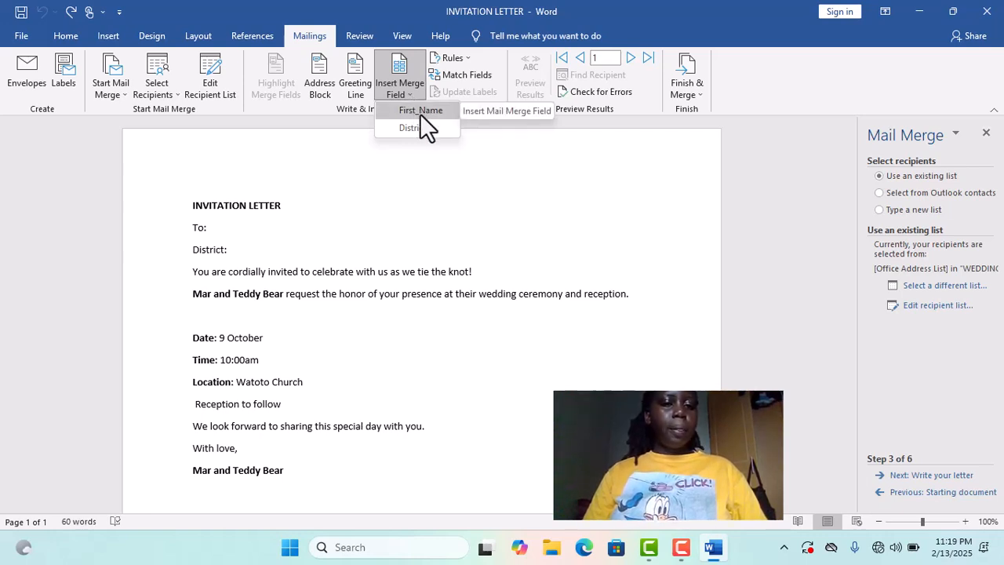
left_click(419, 114)
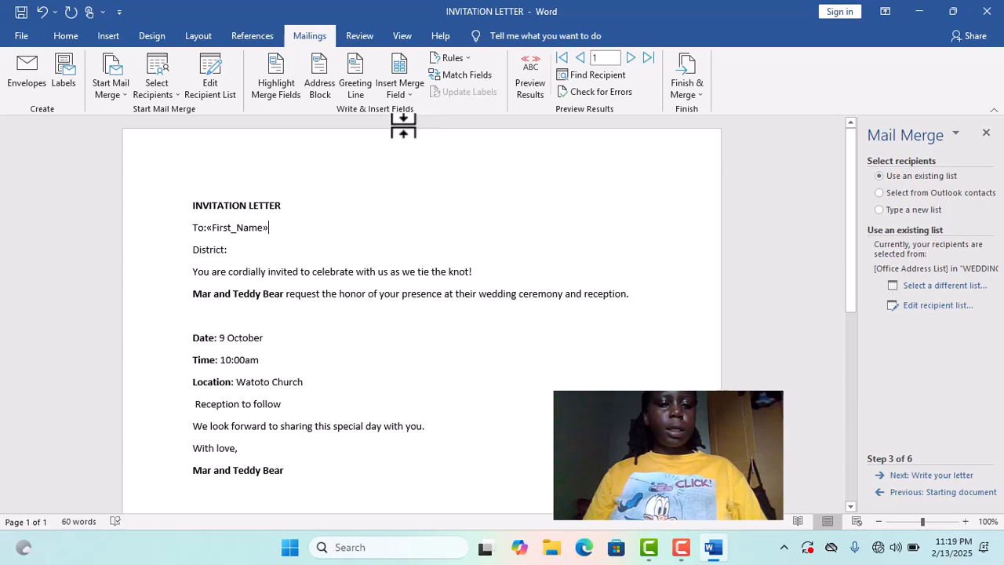
Step: Insert the District merge field directly after "District:" in the invitation letter
left_click(228, 249)
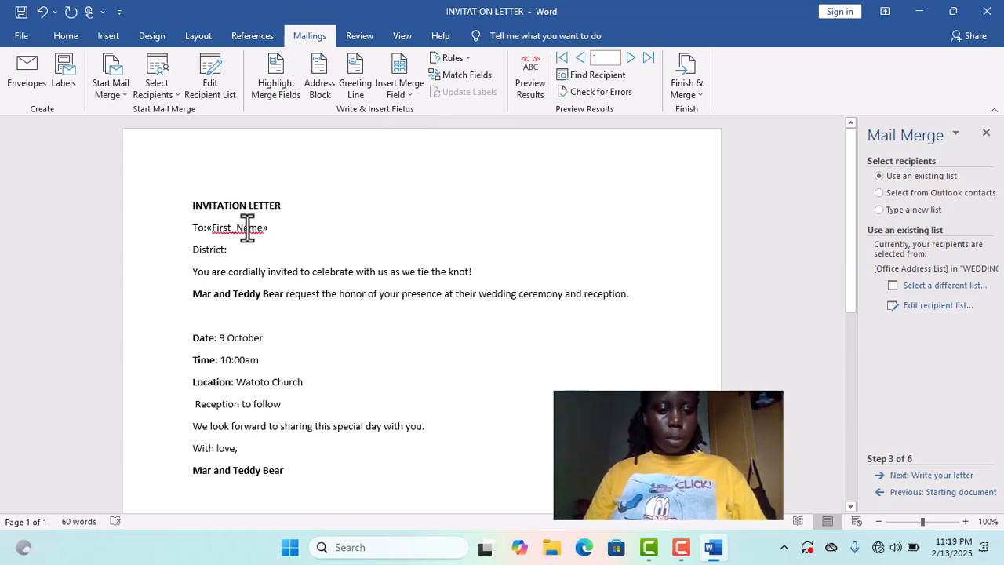
left_click(407, 91)
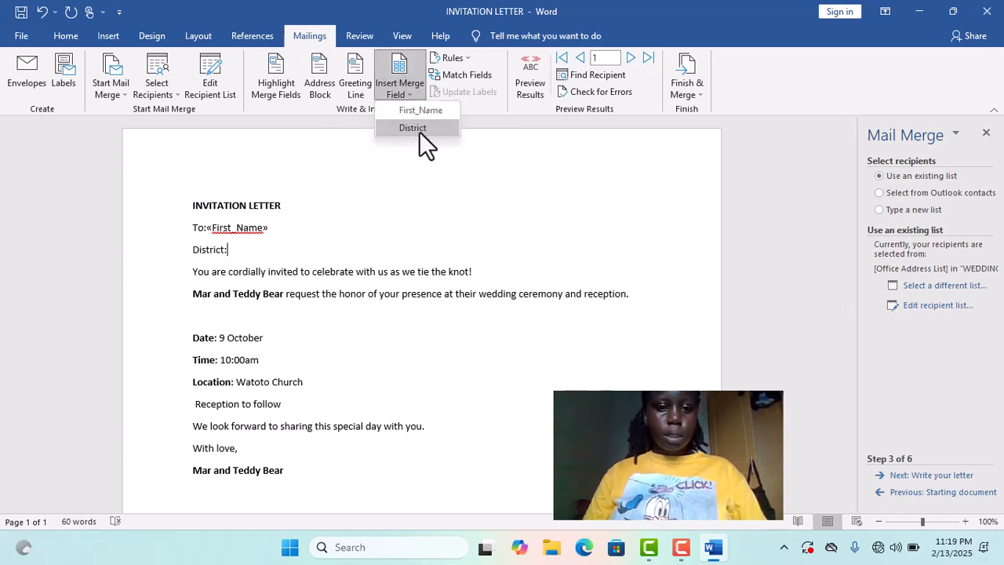
left_click(419, 130)
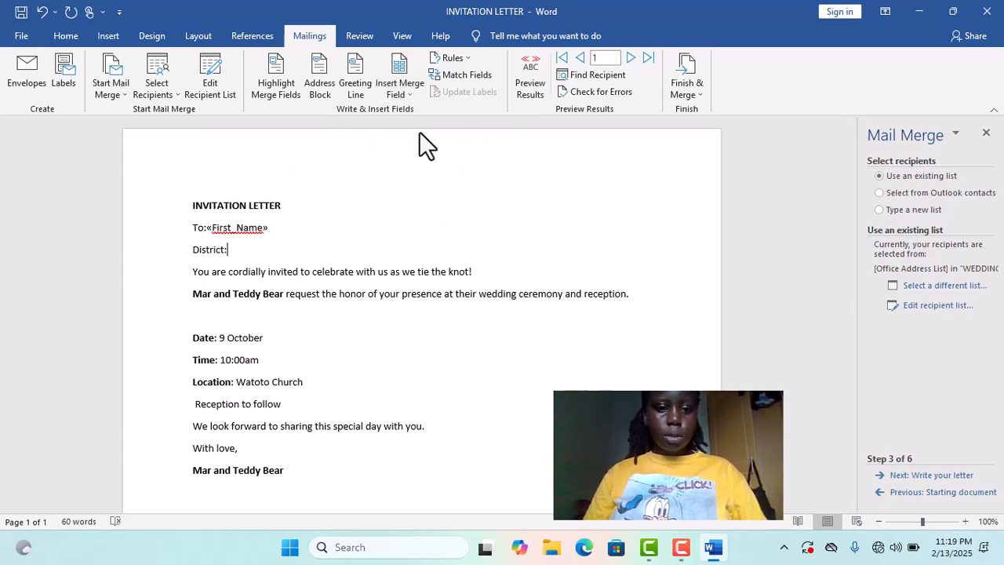
Step: Replace the underscore in the First_Name placeholder with a space and add a space after "To:"
left_click(234, 227)
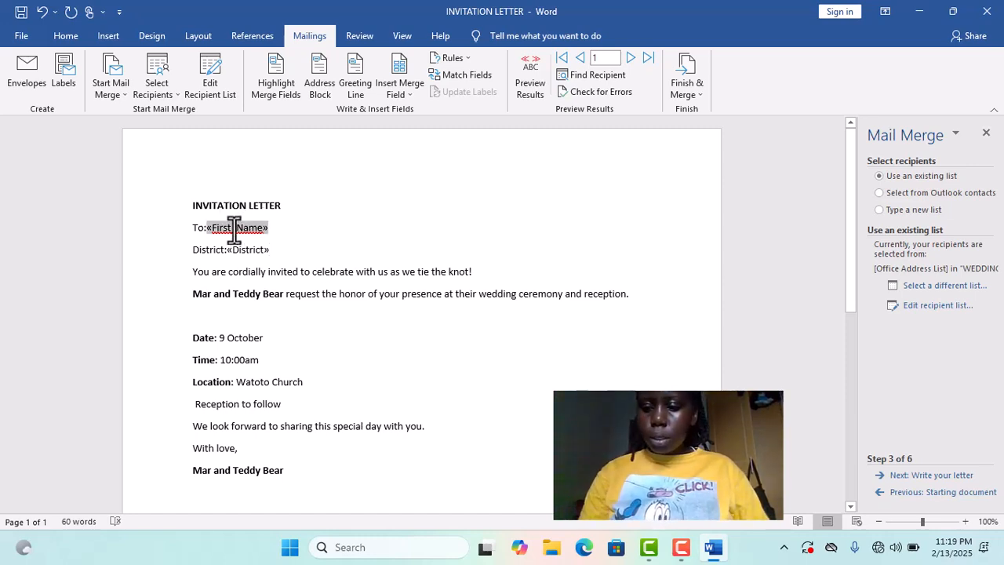
key("Delete")
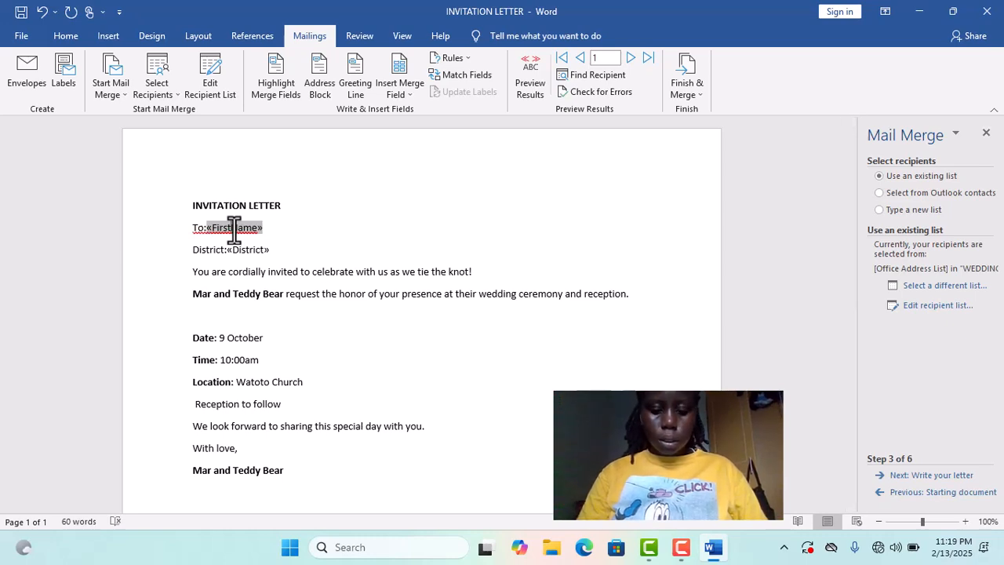
type("N")
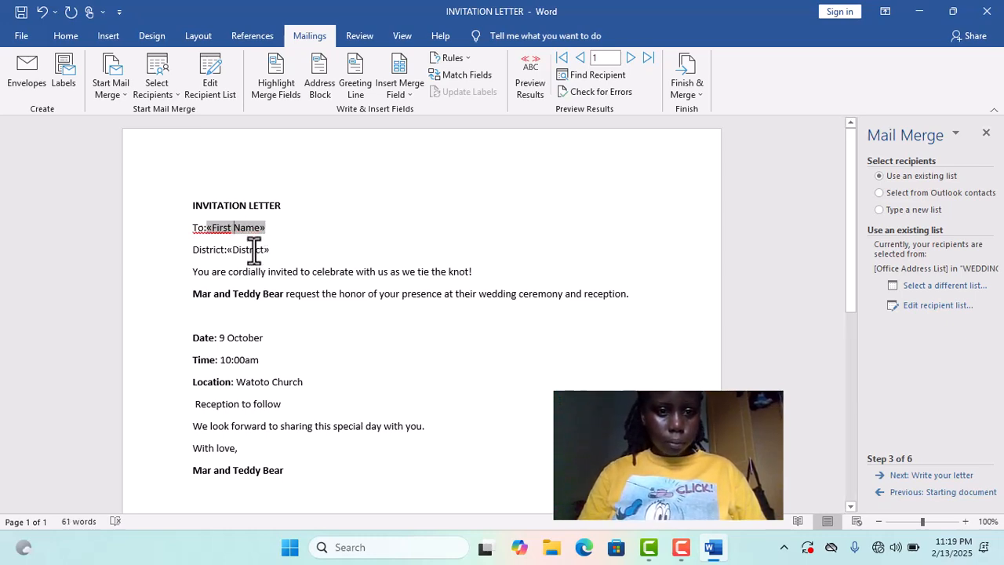
left_click(202, 229)
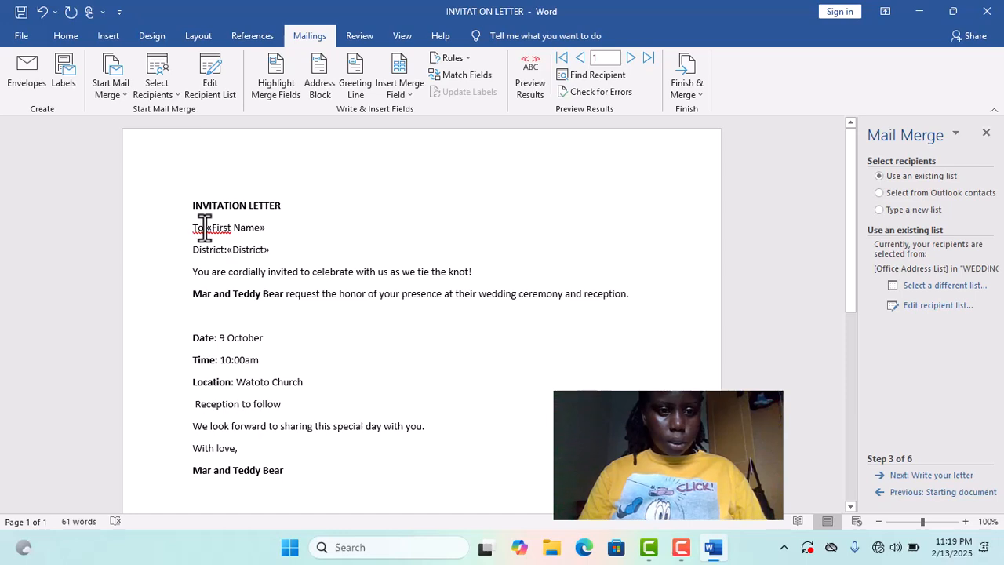
left_click(205, 228)
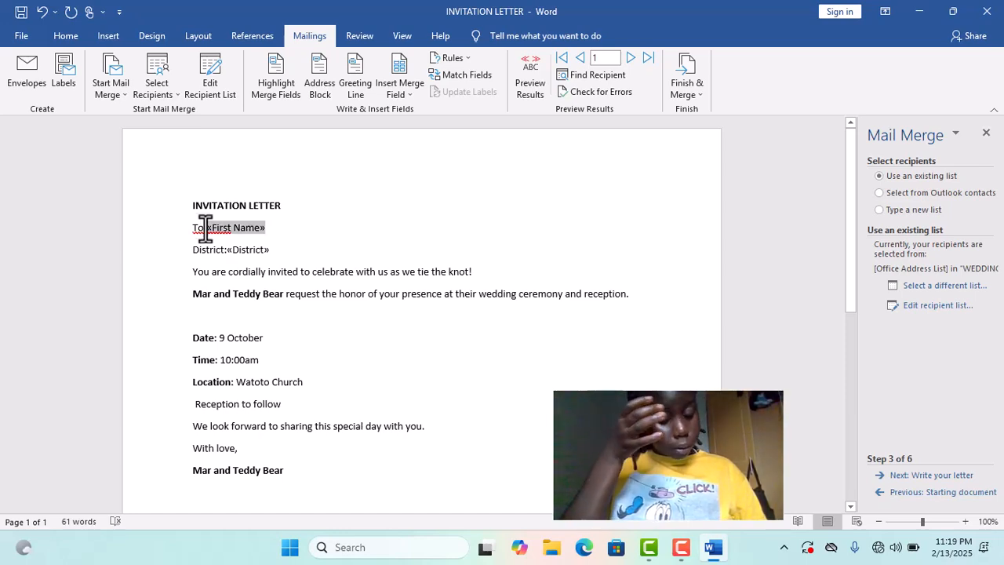
left_click(288, 240)
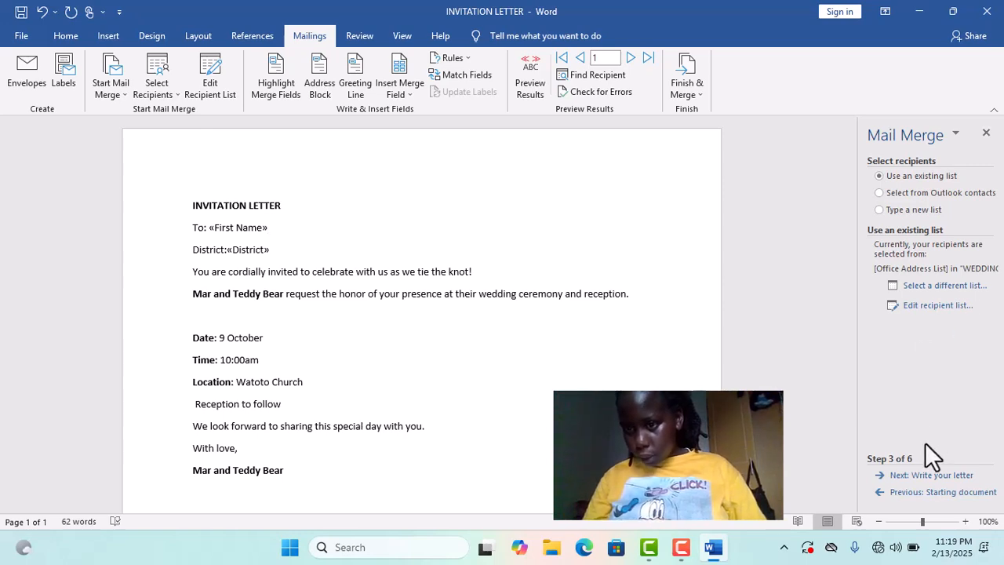
Step: Advance the mail merge wizard to the letter preview and browse the merged letters through to recipient 4
left_click(963, 475)
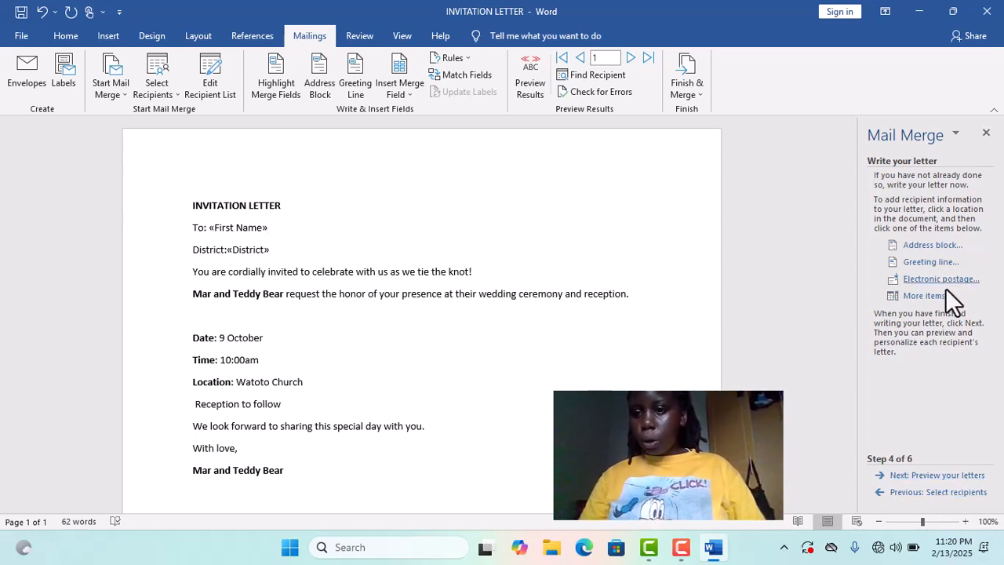
left_click(973, 480)
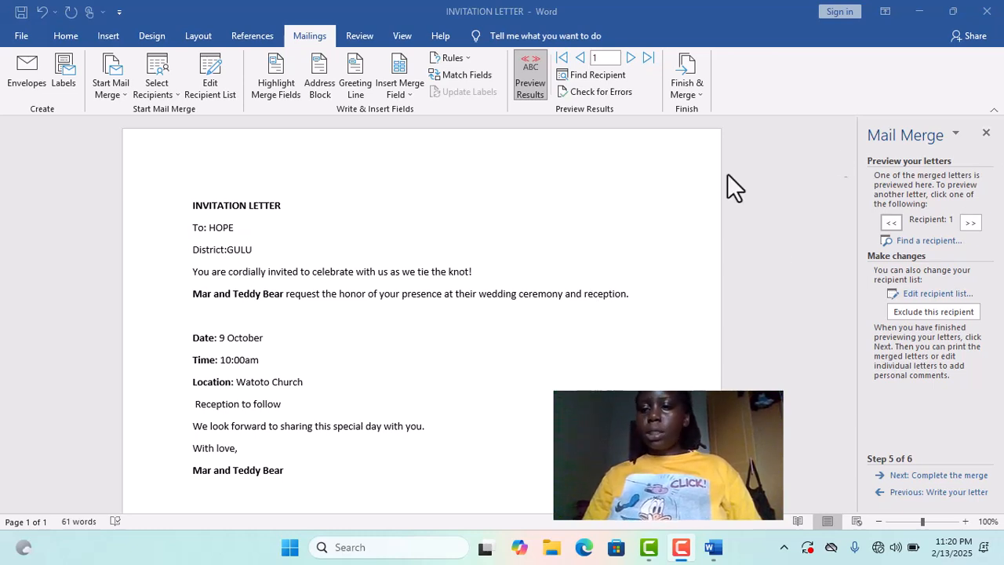
left_click(970, 223)
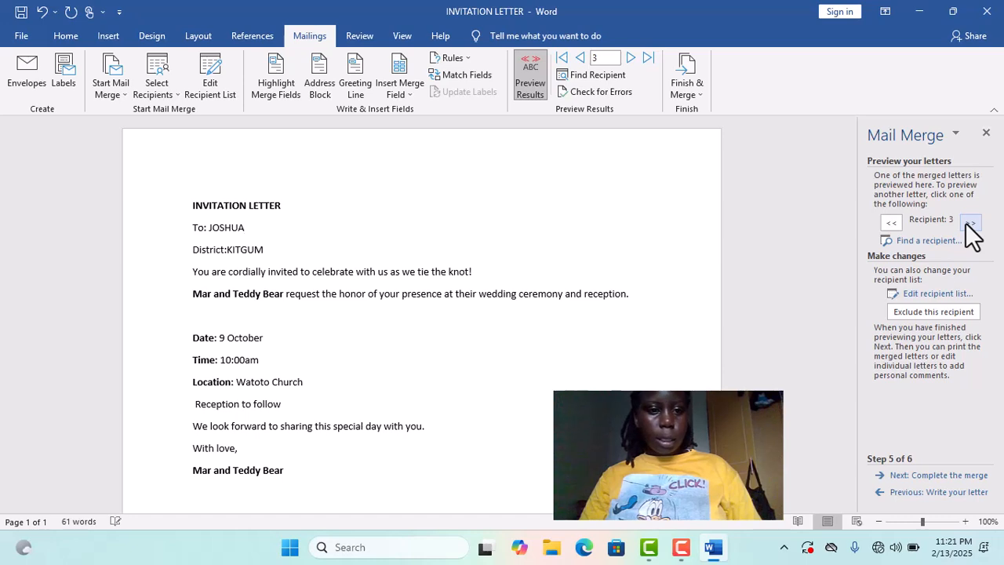
left_click(971, 223)
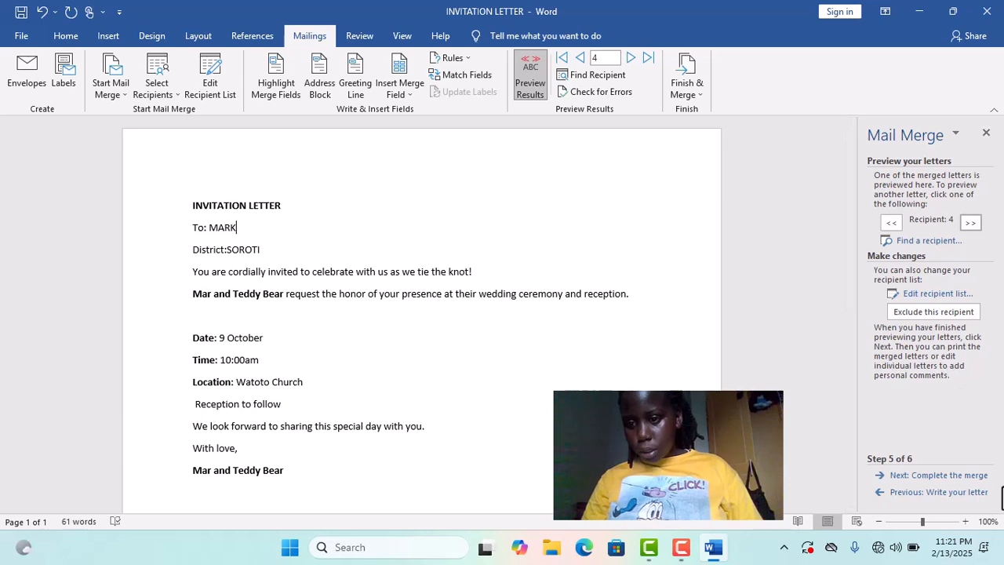
Step: Advance the wizard to its final stage, Complete the merge, and close the Mail Merge pane
left_click(945, 476)
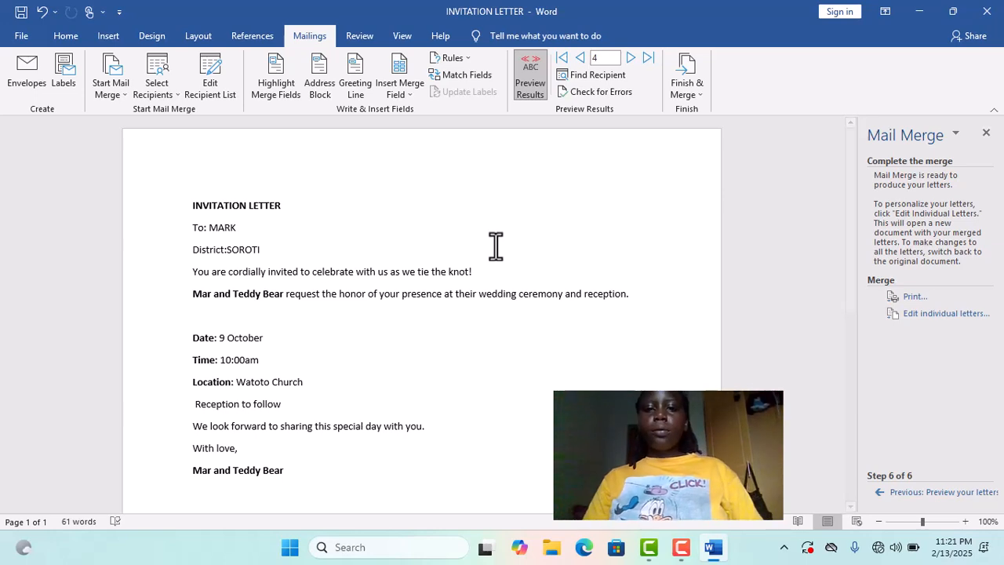
left_click(987, 133)
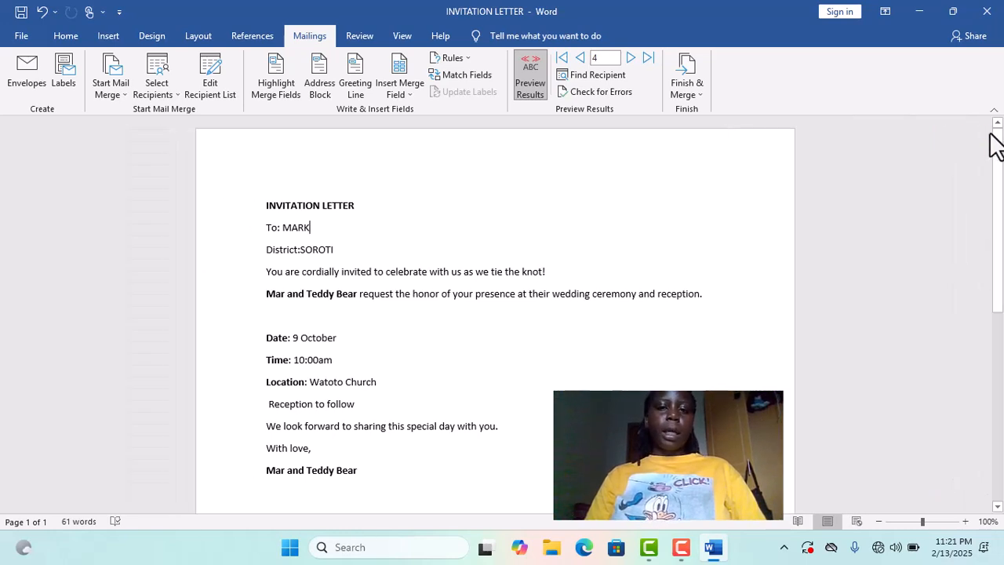